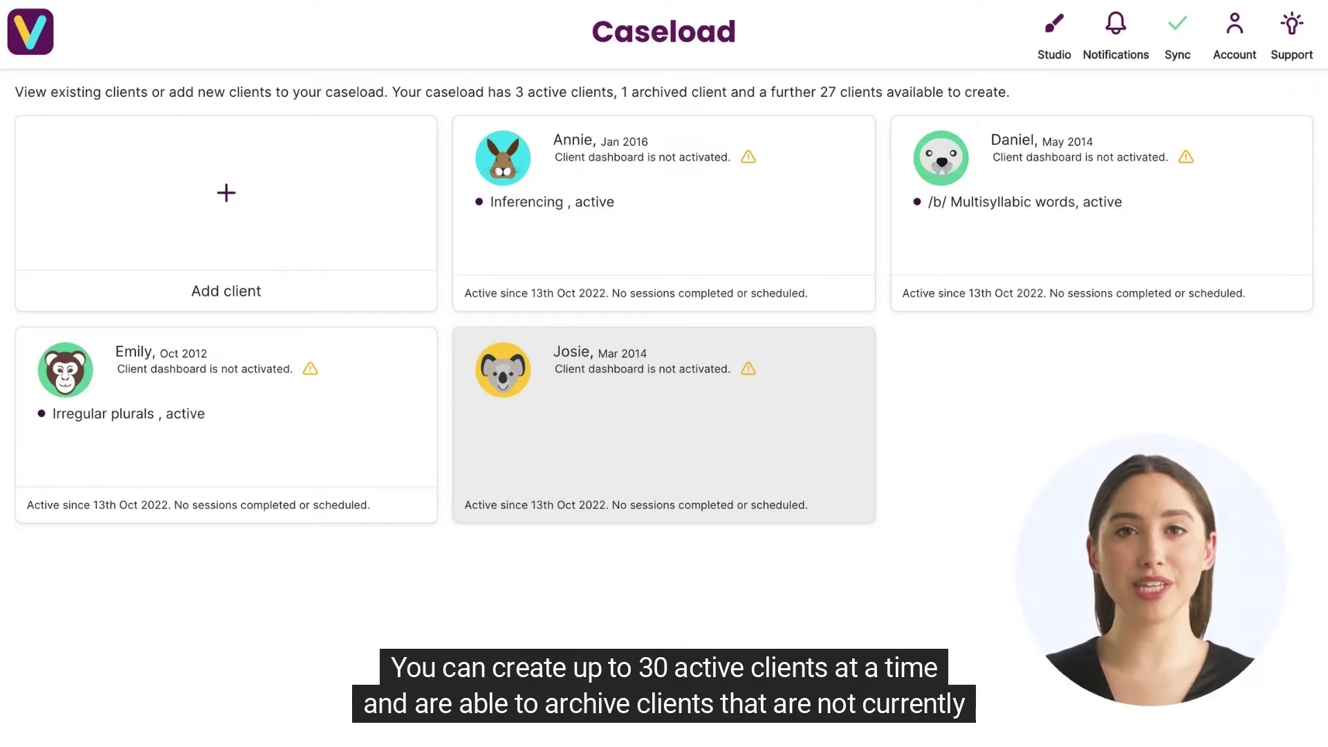
Start a new client, enter the client identifier and set the birth month to August 2016.
{"action": "left_click", "coordinate": [322, 217]}
{"action": "left_click", "coordinate": [323, 204]}
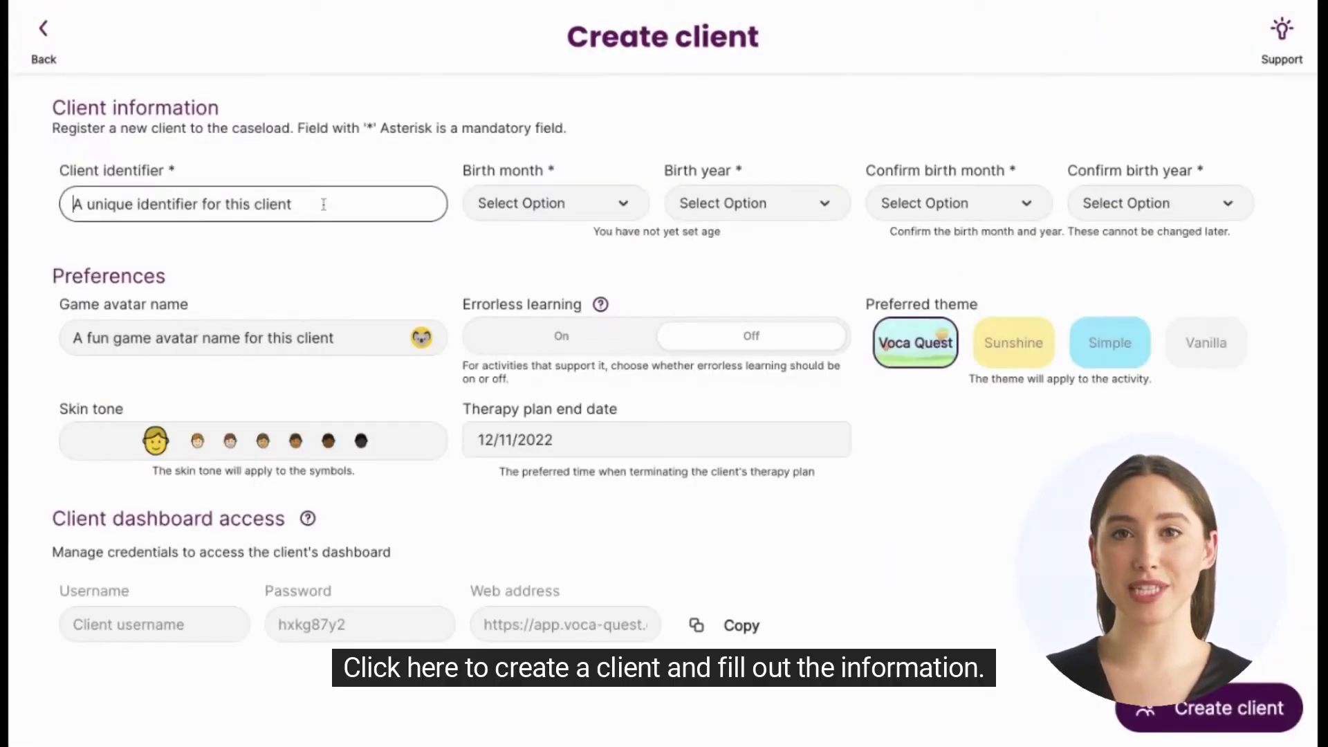
{"action": "type", "text": "Will"}
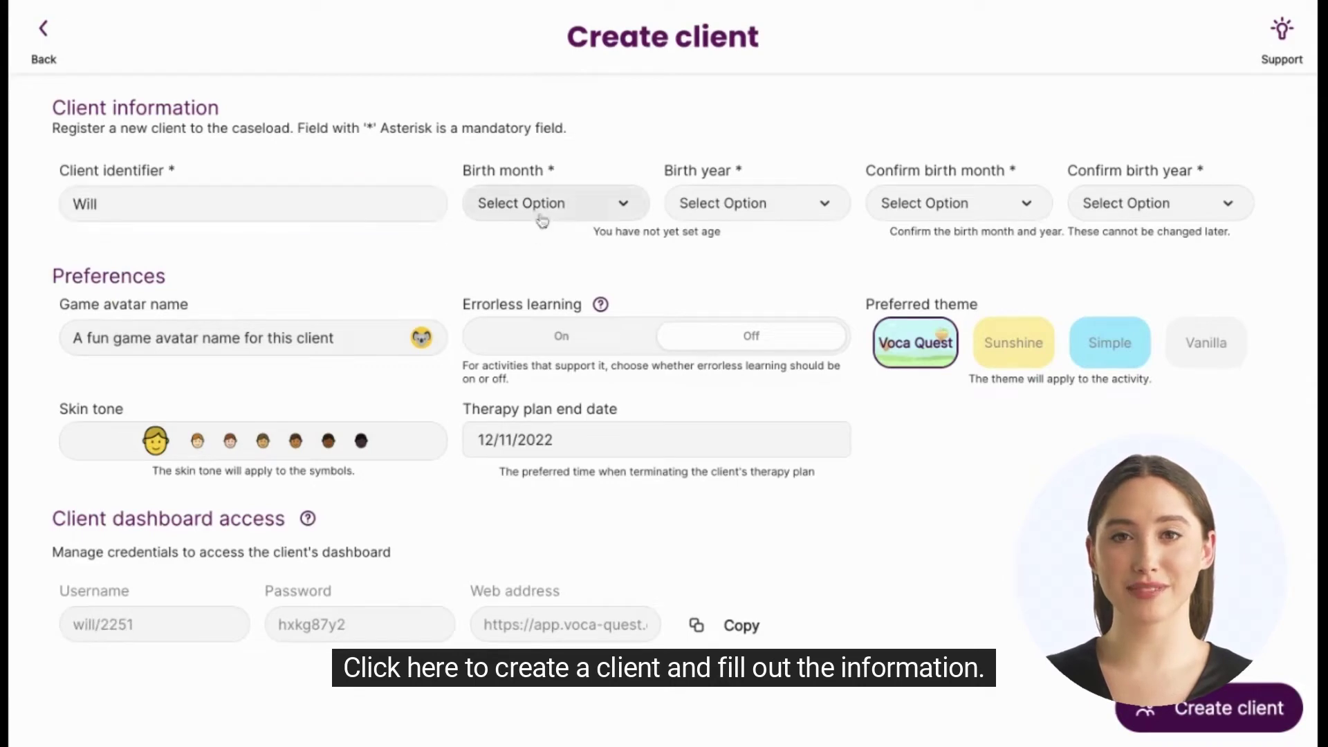
{"action": "left_click", "coordinate": [543, 208]}
{"action": "scroll", "coordinate": [529, 315], "scroll_direction": "down", "scroll_amount": 3}
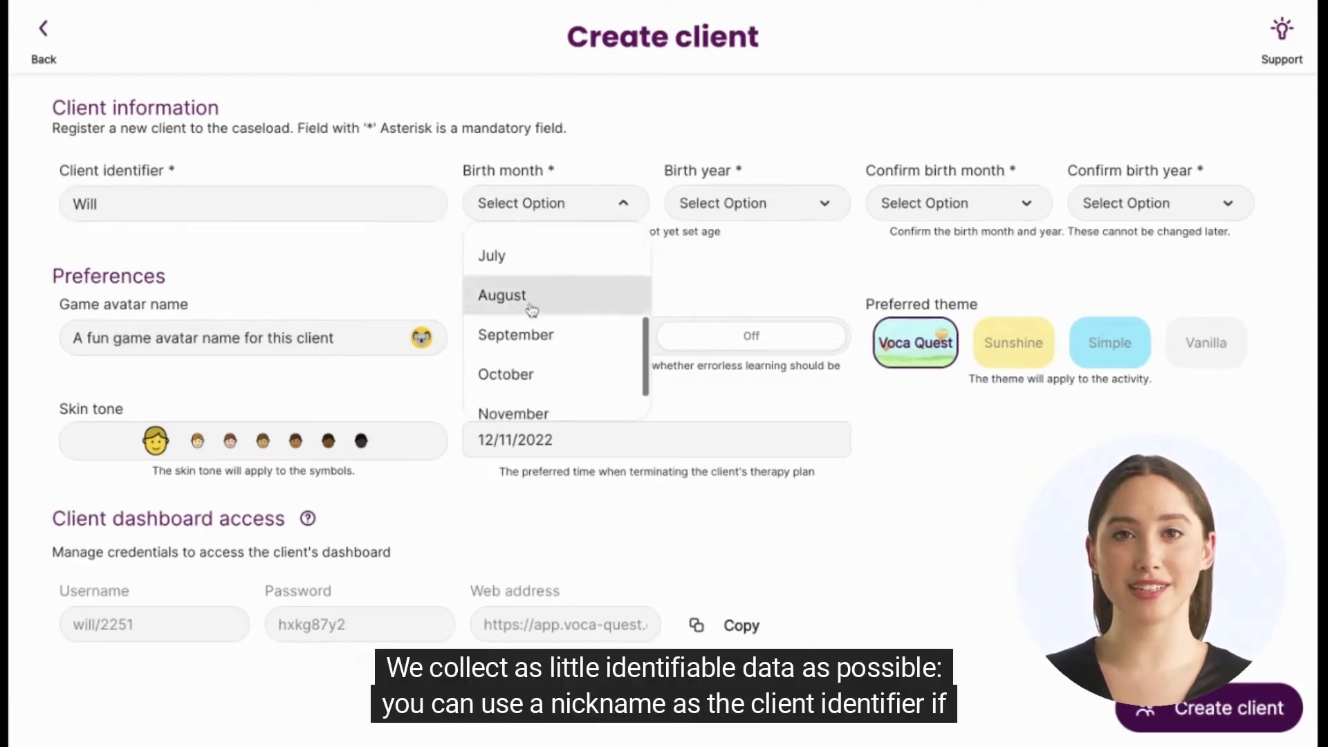
{"action": "left_click", "coordinate": [529, 300]}
{"action": "left_click", "coordinate": [756, 211]}
{"action": "scroll", "coordinate": [752, 343], "scroll_direction": "down", "scroll_amount": 3}
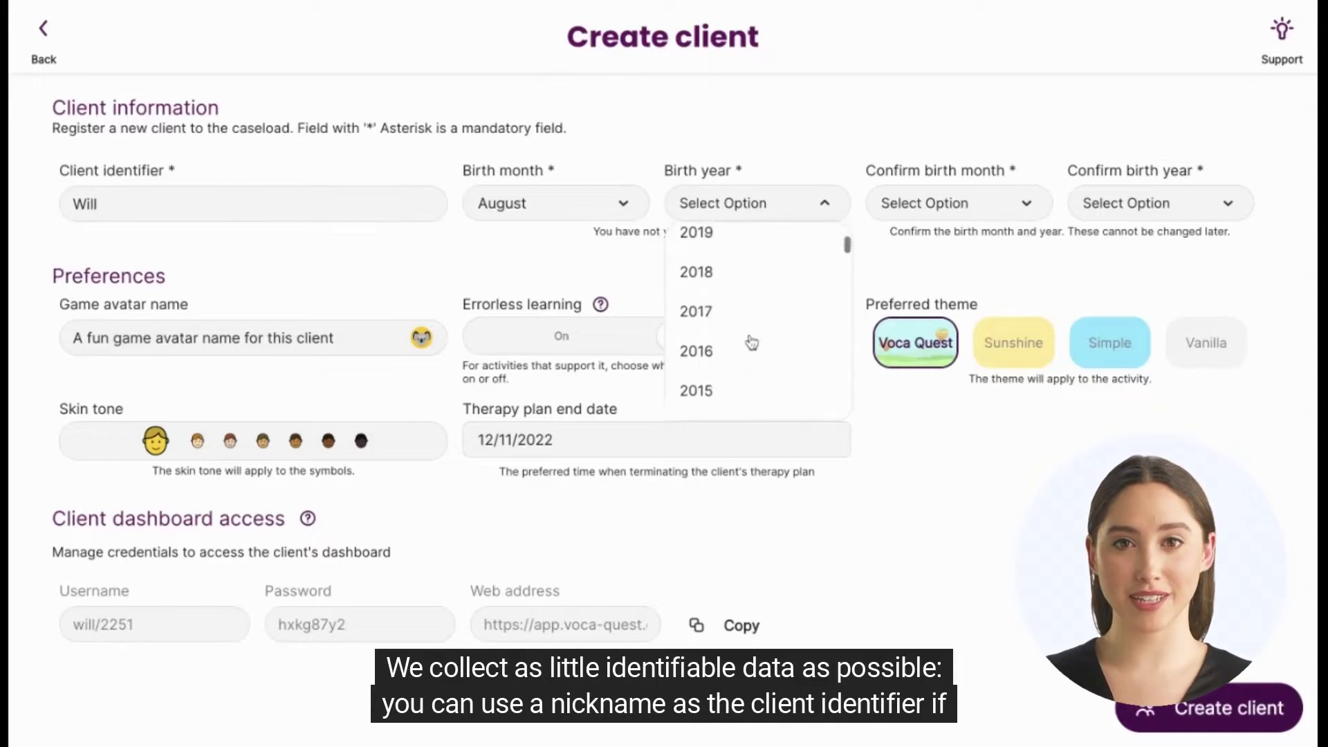
{"action": "left_click", "coordinate": [752, 340]}
Confirm the birth date as August 2016.
{"action": "left_click", "coordinate": [958, 210]}
{"action": "scroll", "coordinate": [949, 365], "scroll_direction": "down", "scroll_amount": 4}
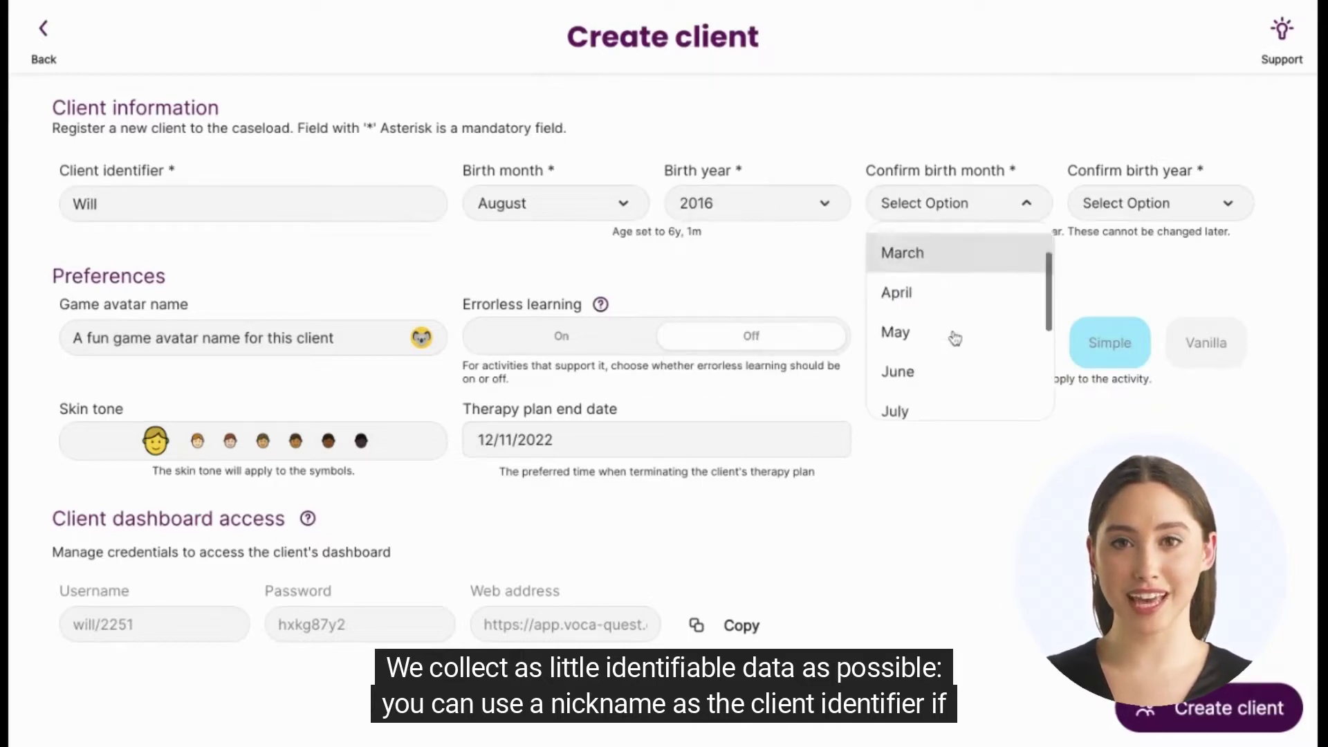
{"action": "left_click", "coordinate": [949, 379]}
{"action": "left_click", "coordinate": [1160, 203]}
{"action": "scroll", "coordinate": [1139, 297], "scroll_direction": "down", "scroll_amount": 3}
{"action": "left_click", "coordinate": [1138, 330]}
Give the client the Basil avatar and create the profile.
{"action": "left_click", "coordinate": [421, 338]}
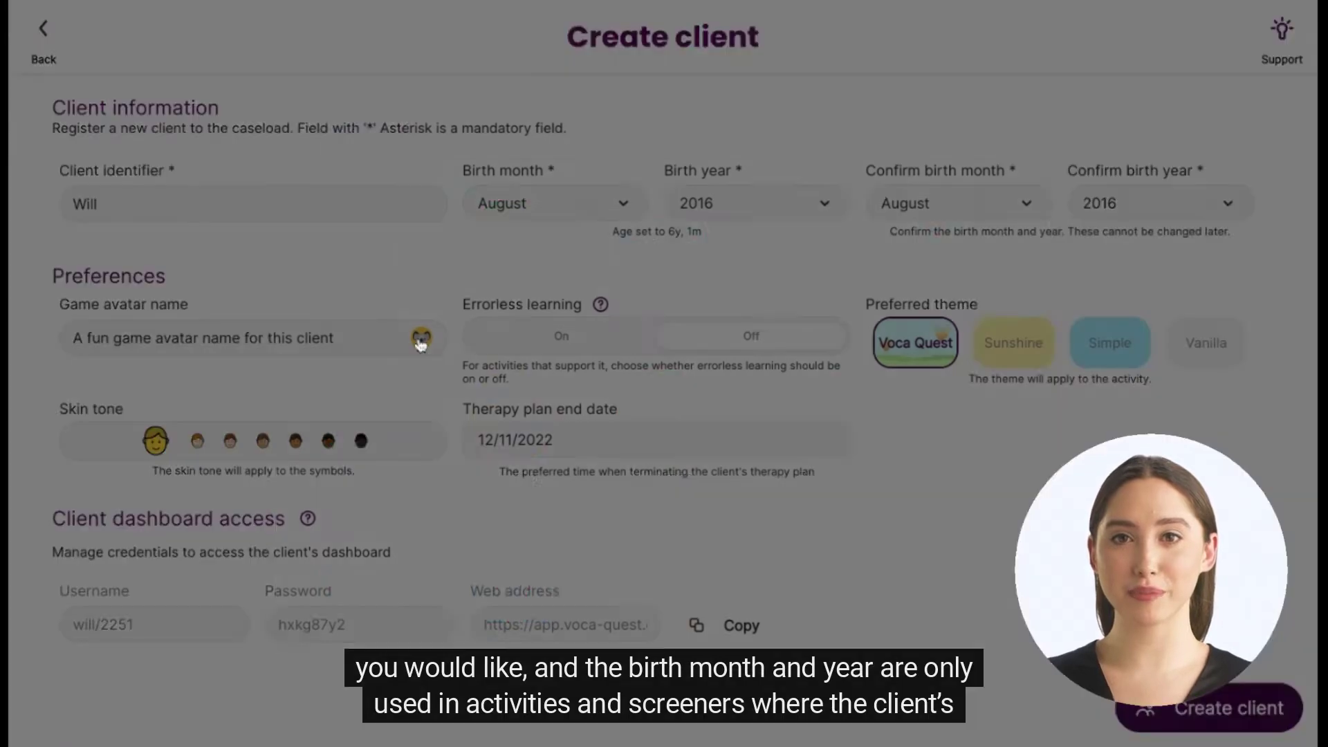
{"action": "left_click", "coordinate": [671, 263]}
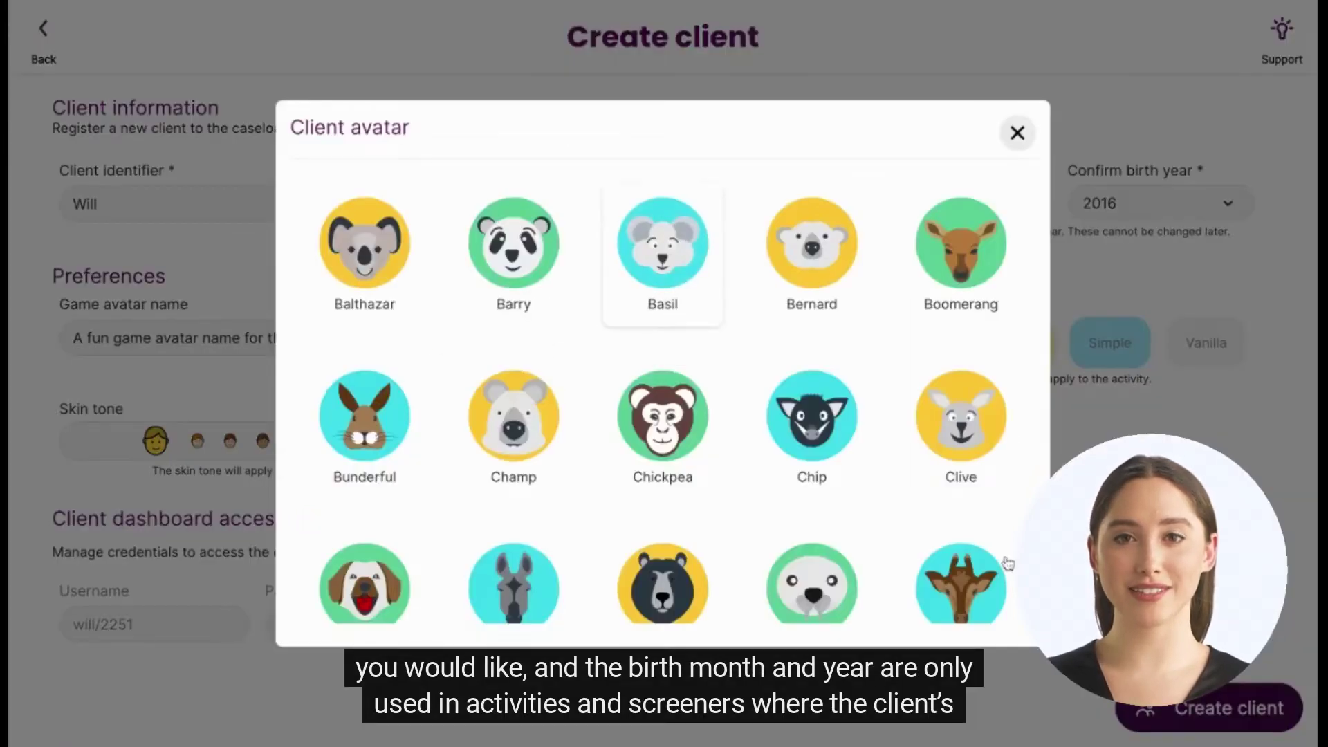
{"action": "left_click", "coordinate": [1013, 138]}
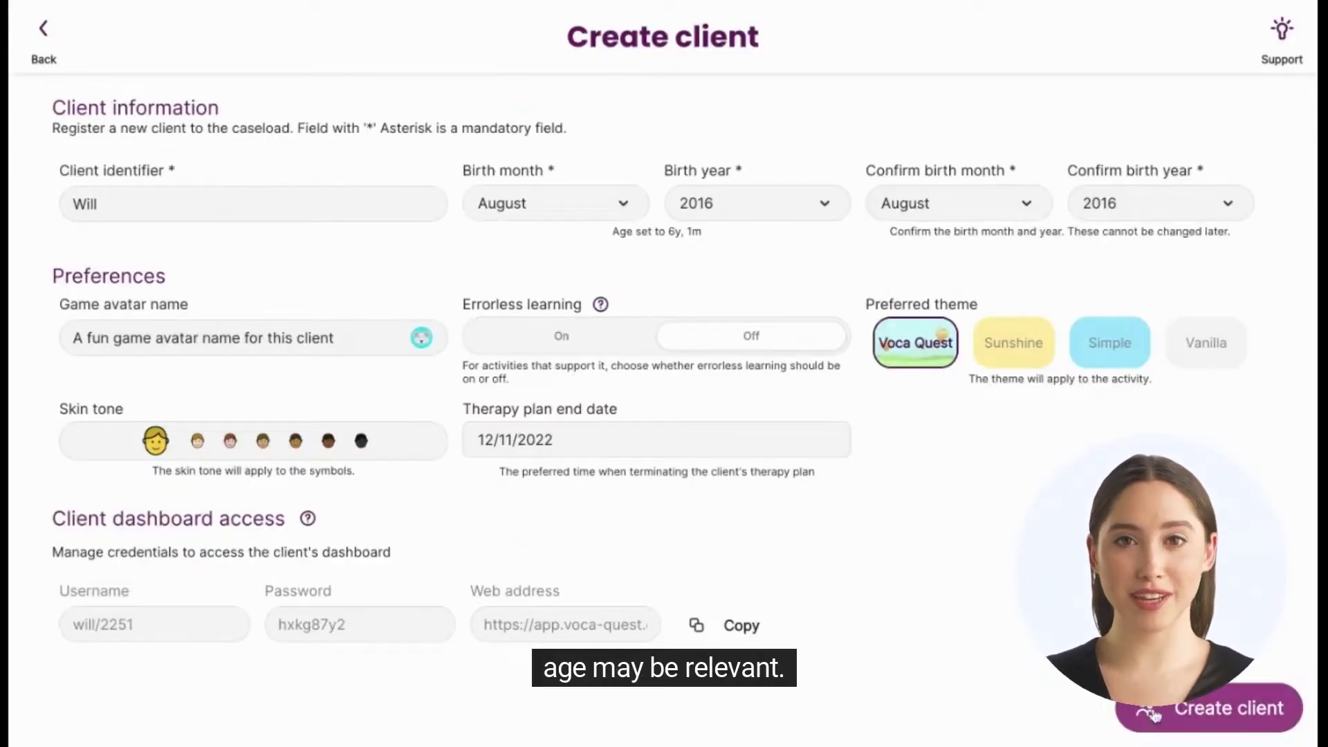
{"action": "left_click", "coordinate": [1155, 712]}
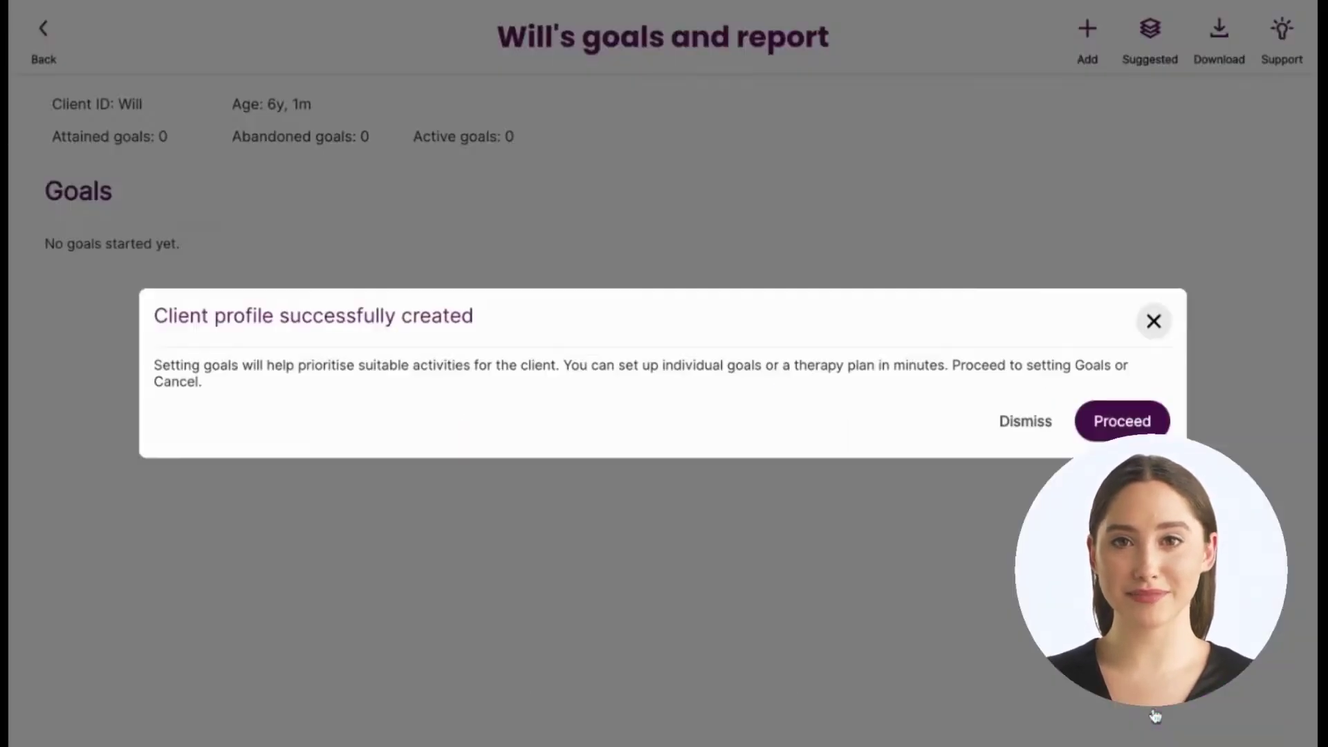
Save a /b/ initial goal for the client.
{"action": "left_click", "coordinate": [1123, 423]}
{"action": "left_click", "coordinate": [477, 332]}
{"action": "type", "text": "/b/ i"}
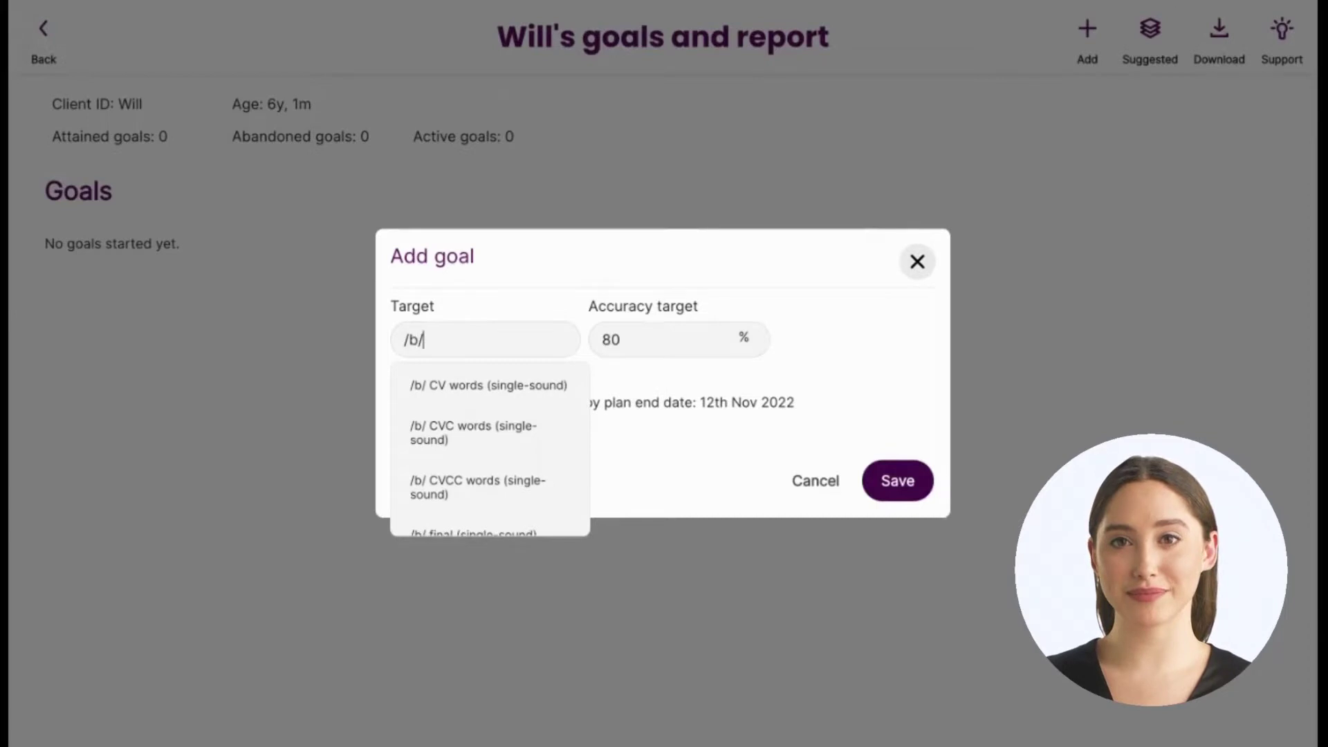
{"action": "left_click", "coordinate": [467, 385]}
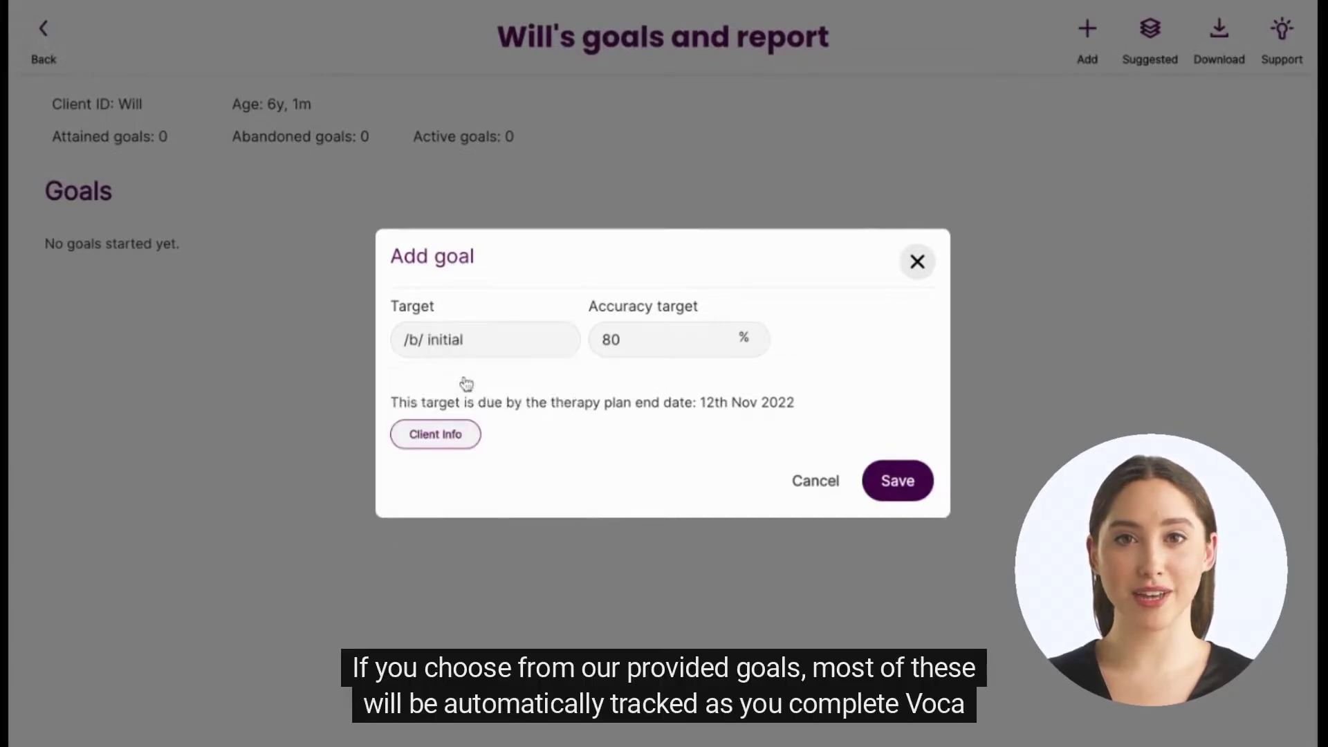
{"action": "left_click", "coordinate": [908, 480]}
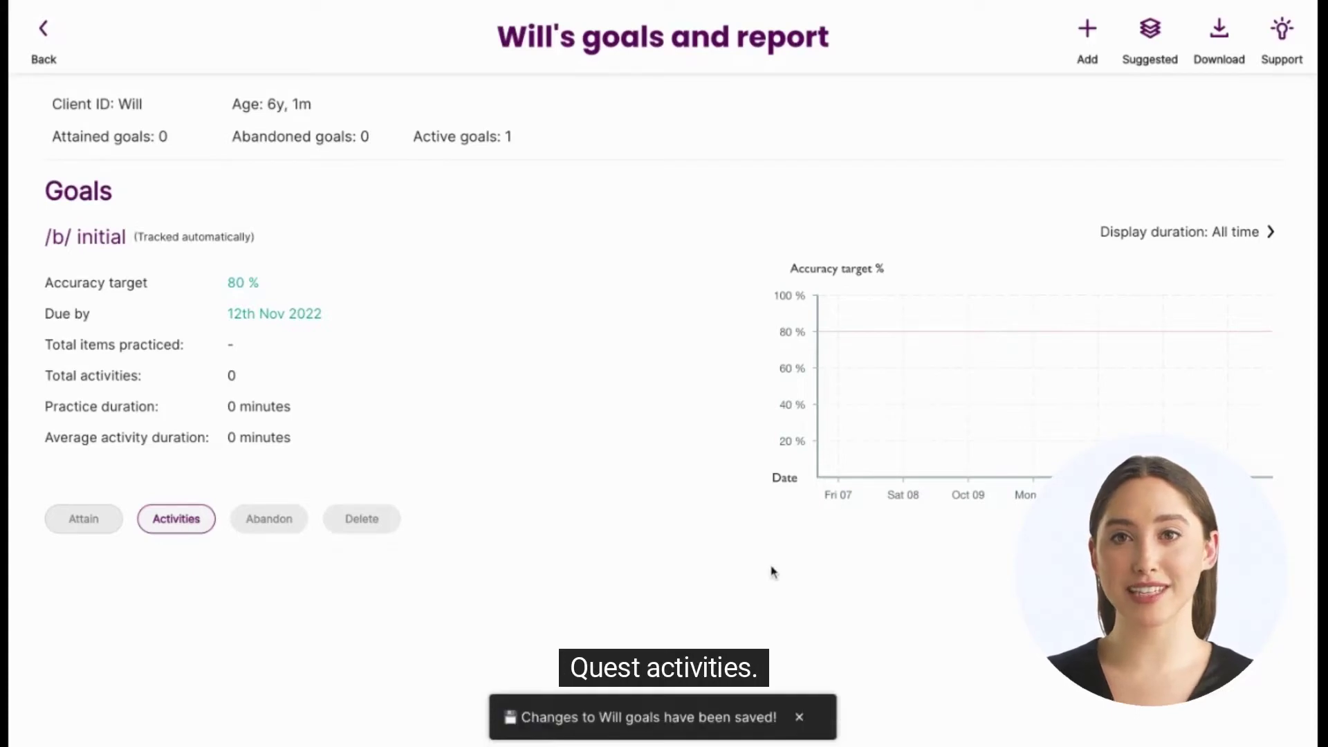
Browse the suggested Language and Social skills goals, then close the list.
{"action": "left_click", "coordinate": [1149, 38]}
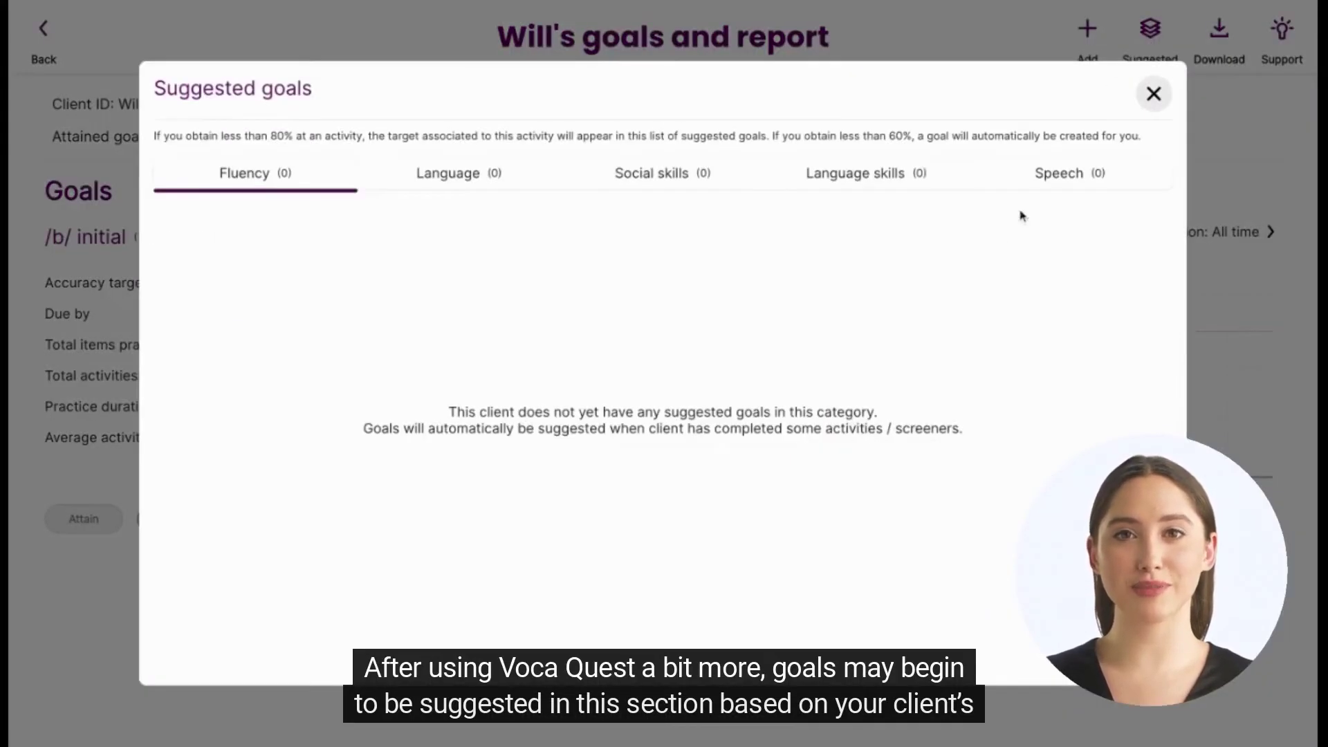
{"action": "left_click", "coordinate": [482, 177]}
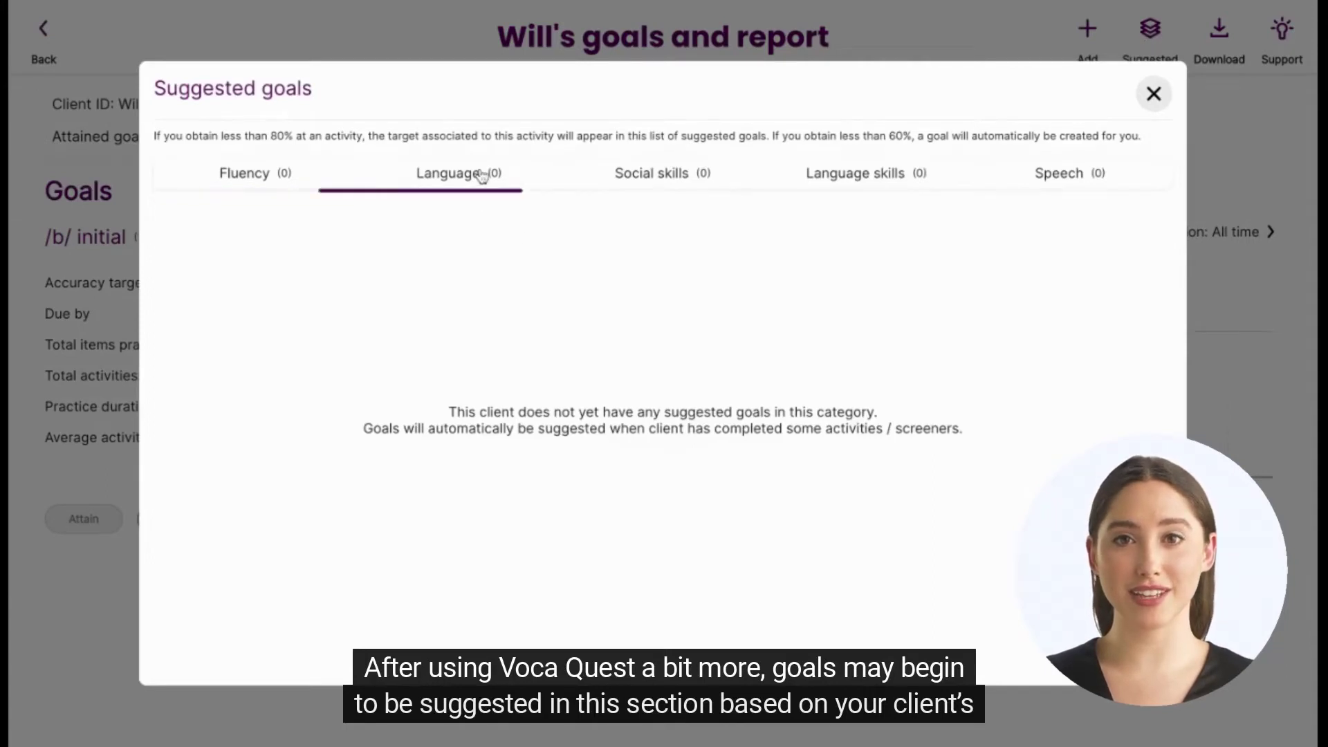
{"action": "left_click", "coordinate": [655, 171]}
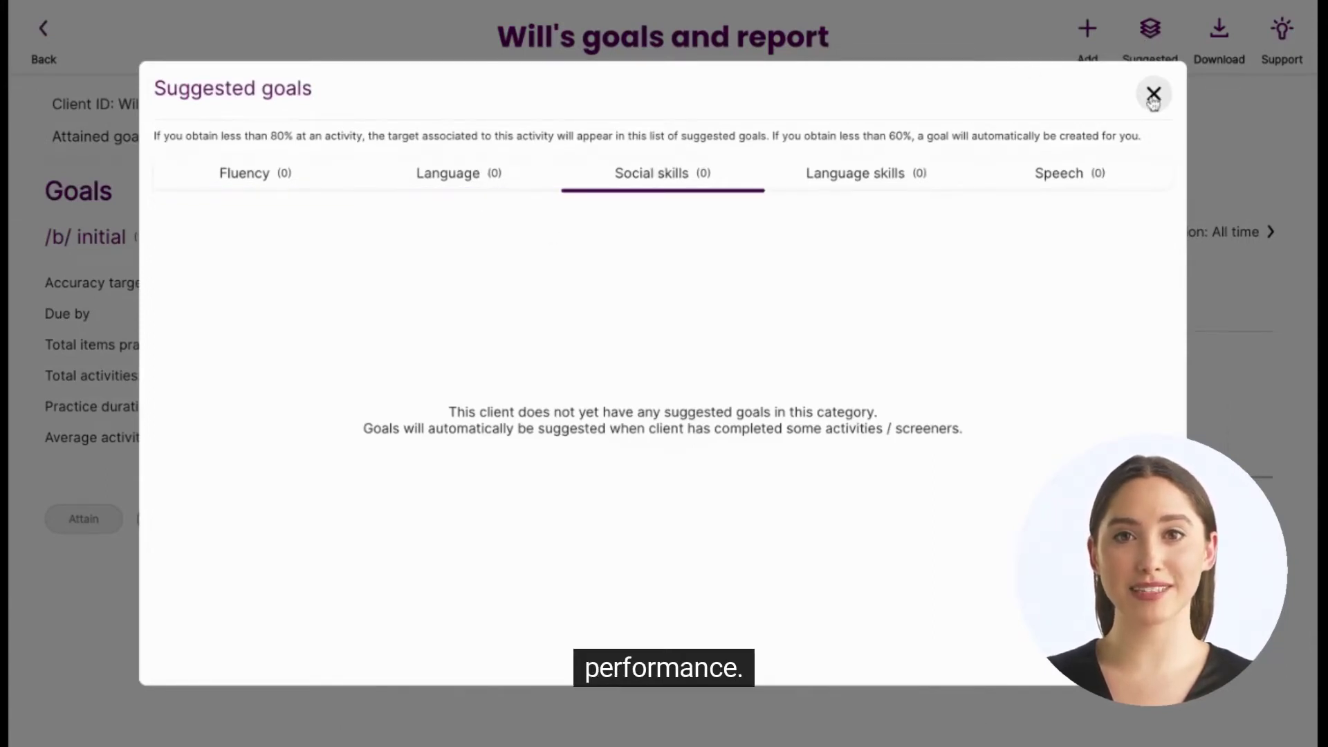
{"action": "left_click", "coordinate": [1153, 95]}
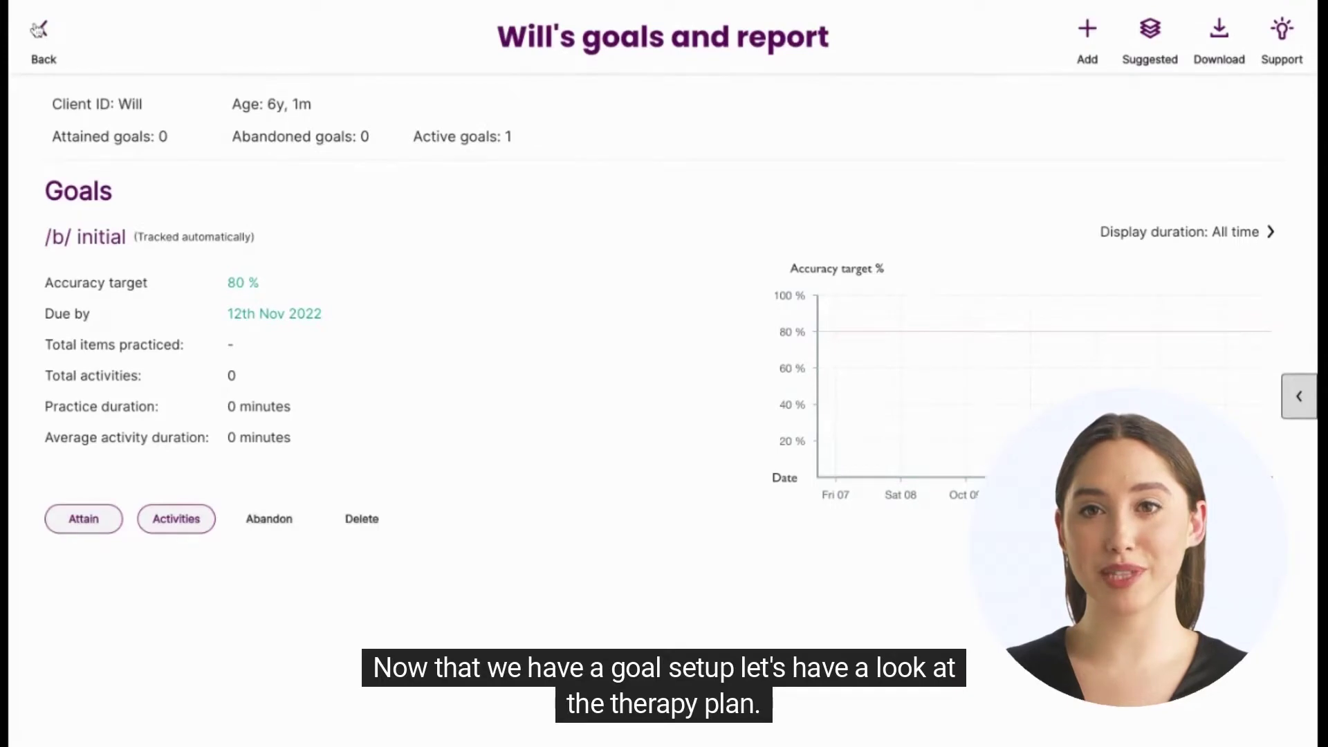
Return to the client's page, review the four-activity /b/ therapy plan, and open the Activity library.
{"action": "left_click", "coordinate": [38, 29]}
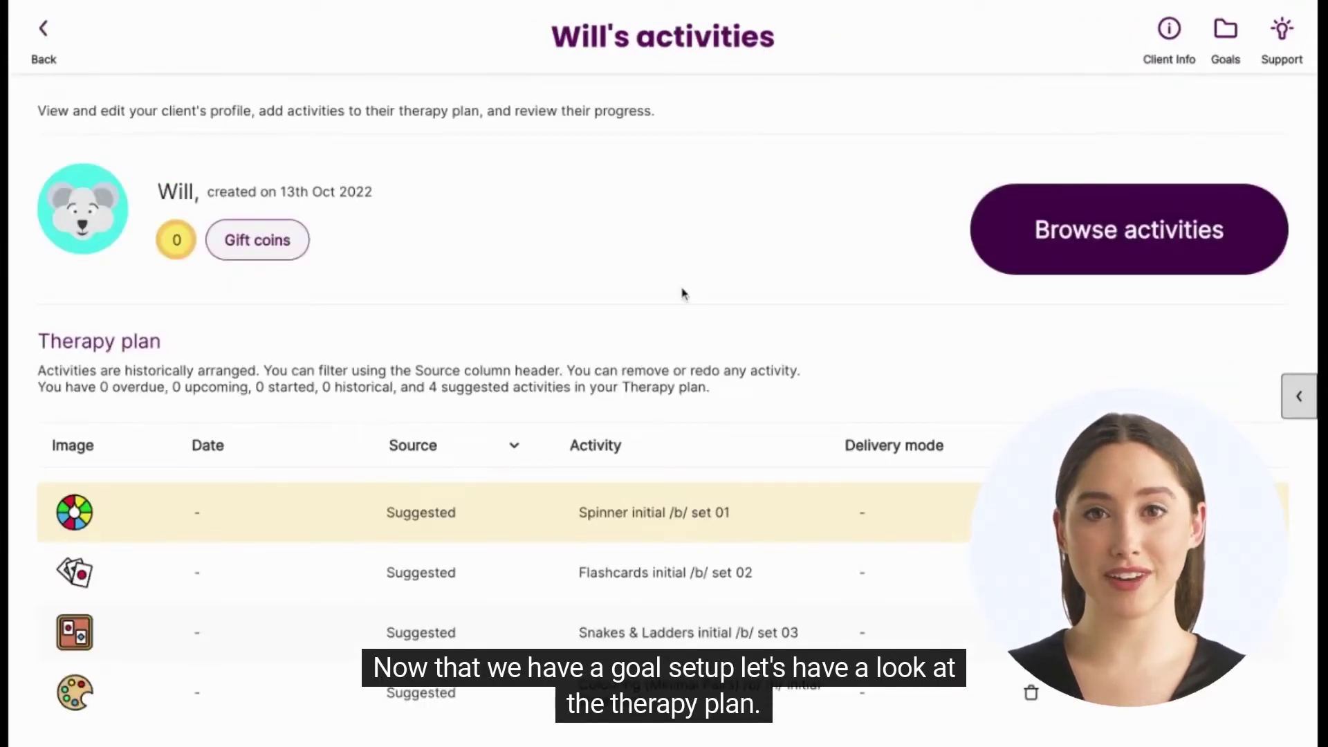
{"action": "scroll", "coordinate": [682, 293], "scroll_direction": "down", "scroll_amount": 1}
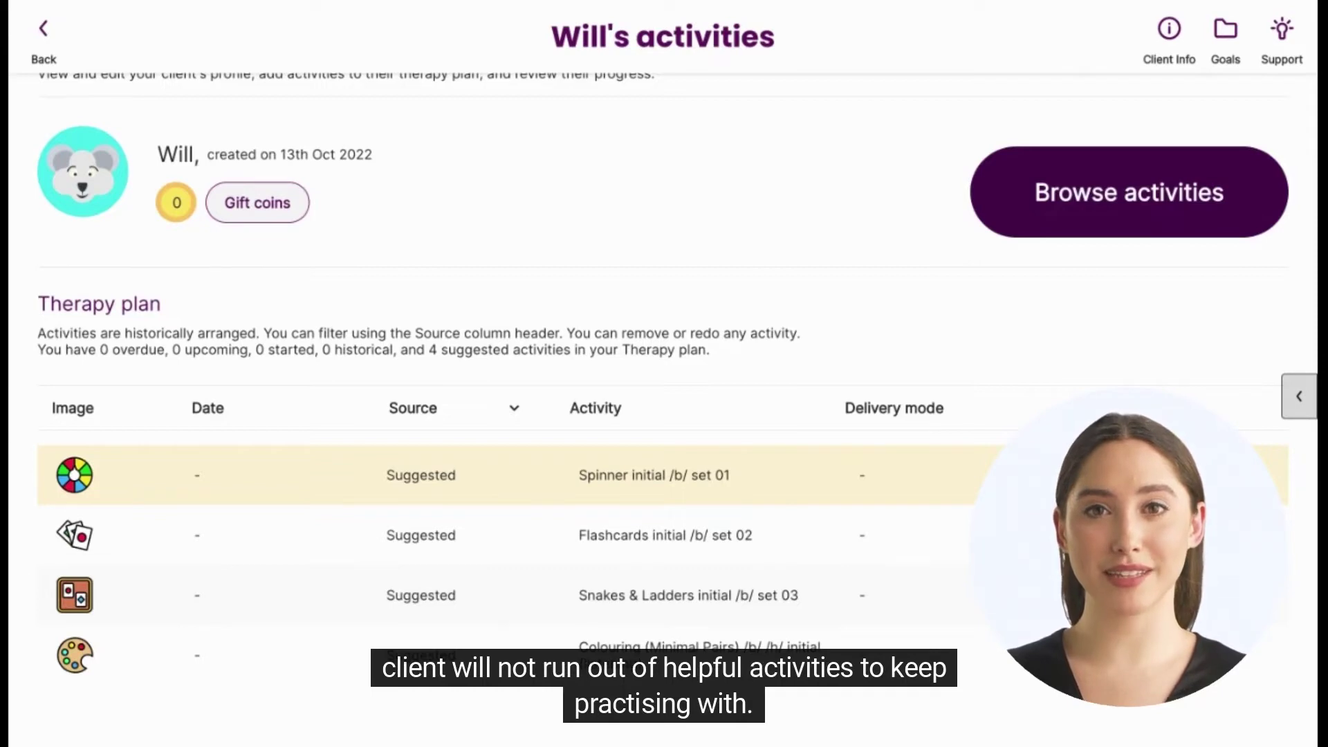
{"action": "left_click", "coordinate": [1038, 181]}
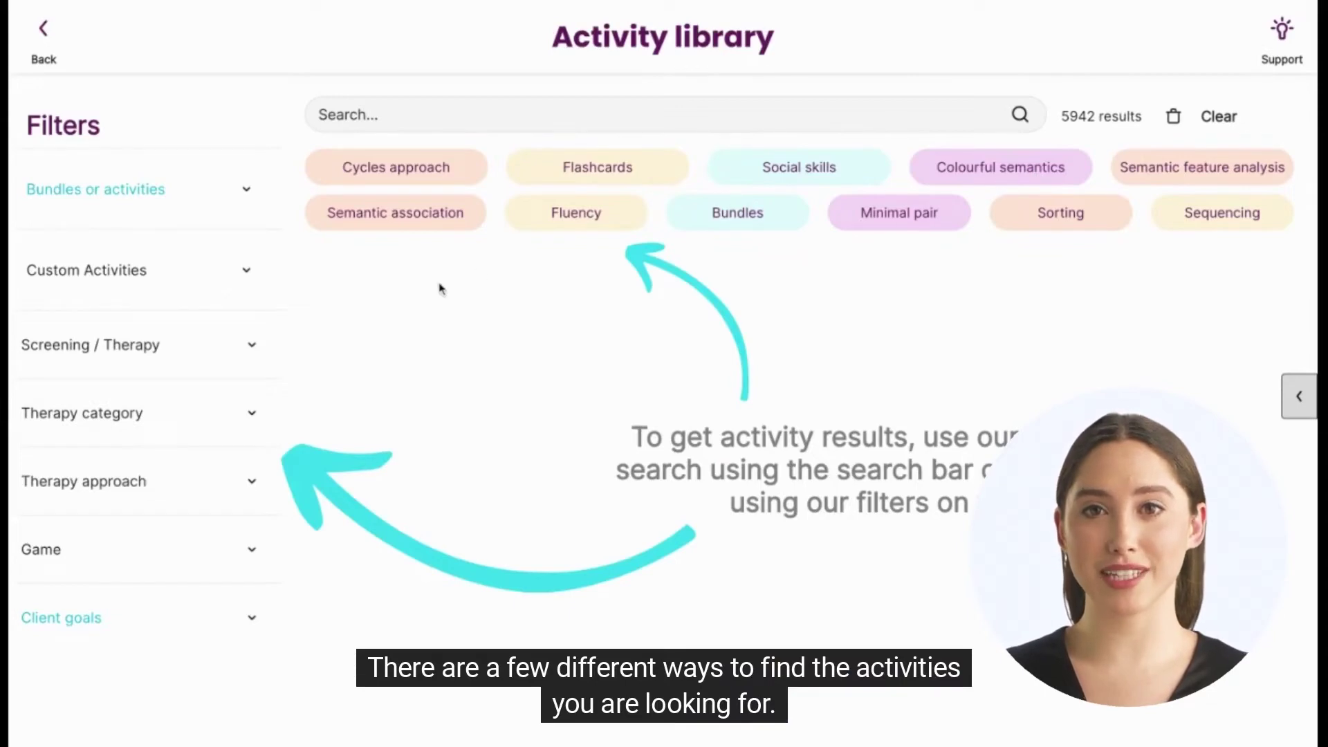
{"action": "left_click", "coordinate": [237, 485]}
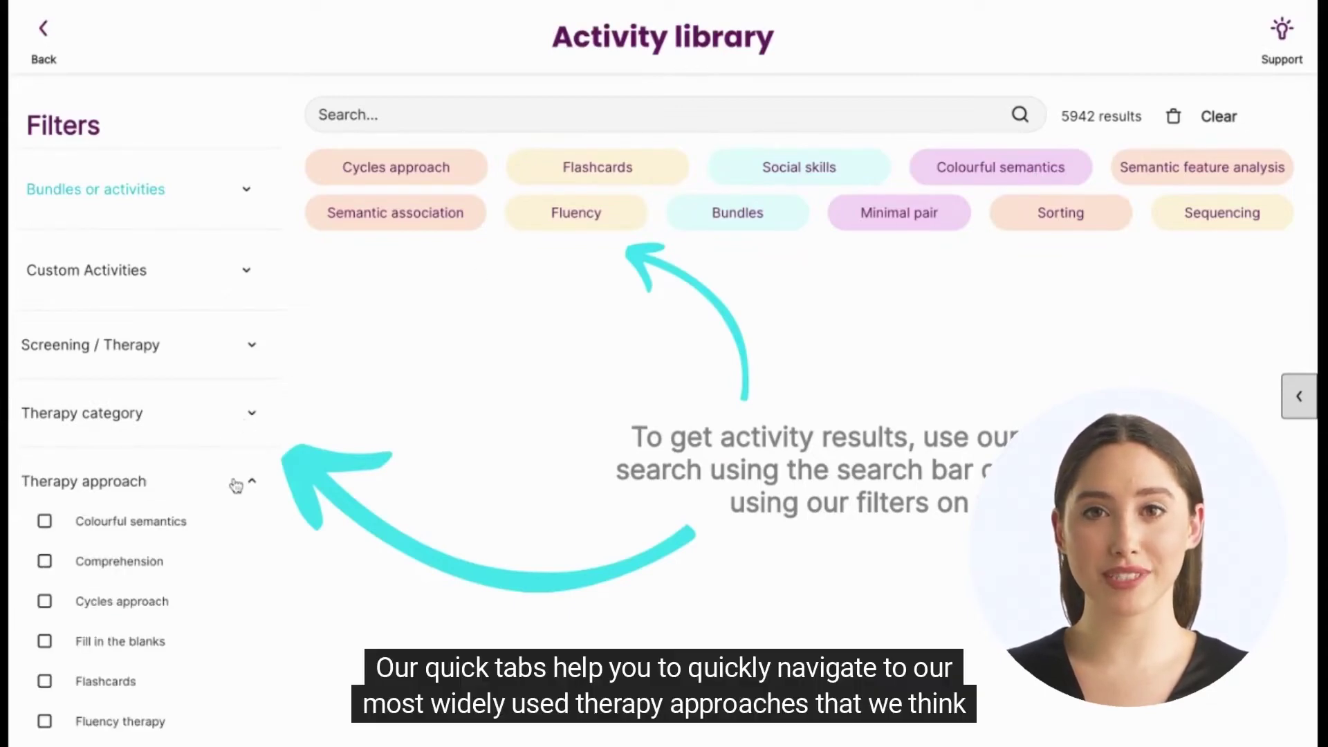
{"action": "left_click", "coordinate": [237, 484]}
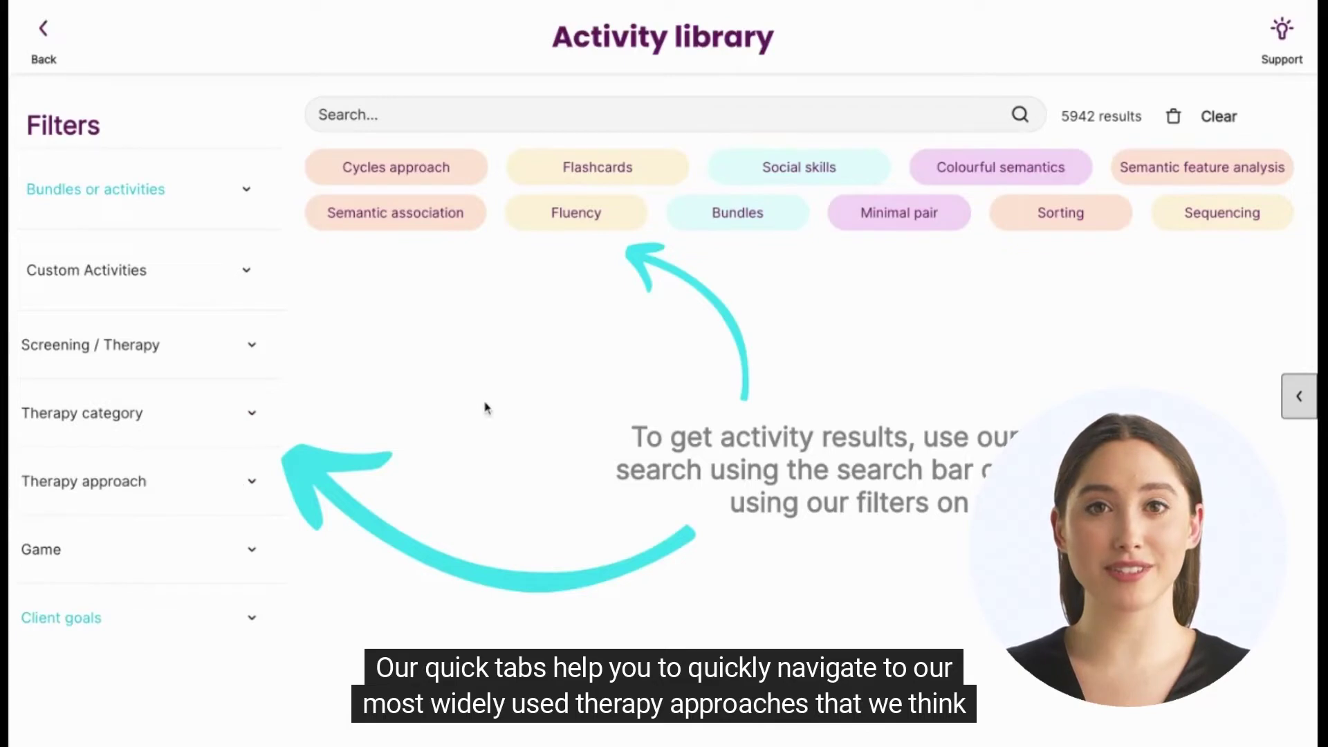
{"action": "left_click", "coordinate": [592, 176]}
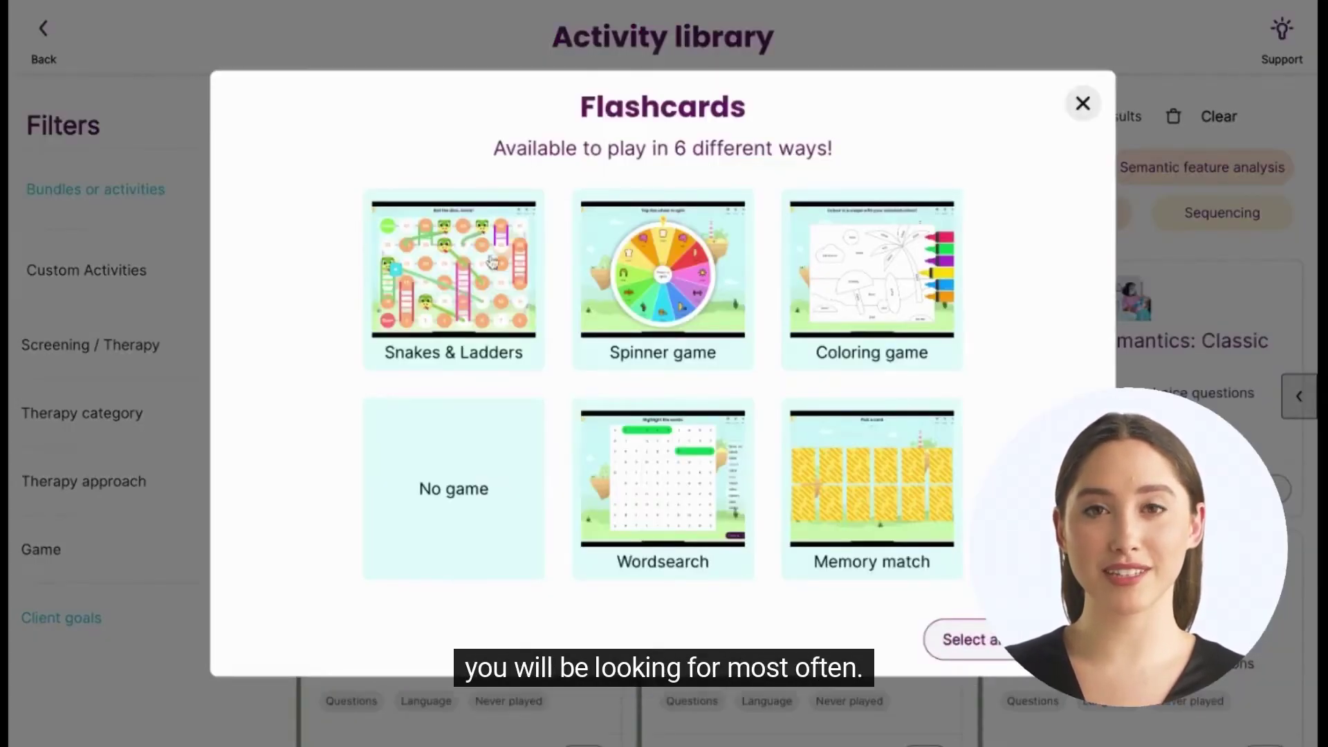
{"action": "left_click", "coordinate": [484, 281]}
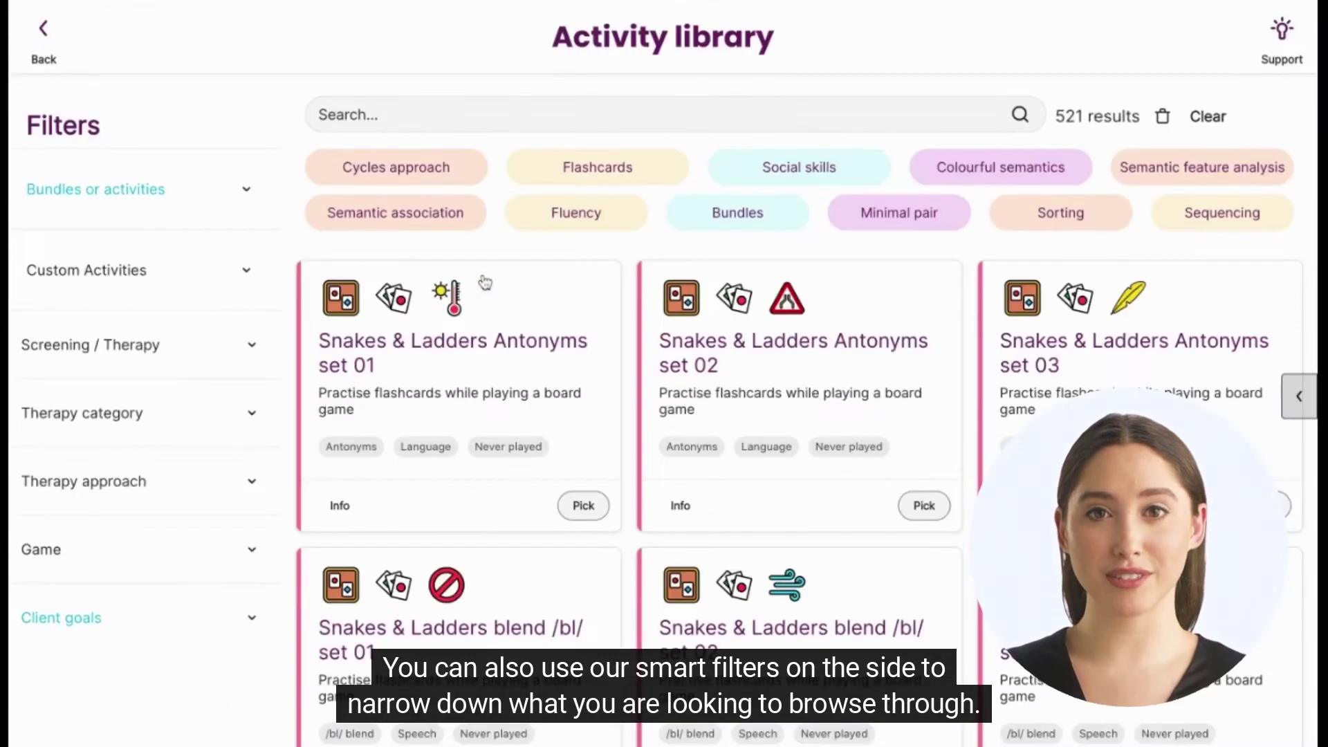
Search the library for 'initial /b/' and pick Snakes & Ladders initial /b/ set 01.
{"action": "left_click", "coordinate": [480, 112]}
{"action": "type", "text": "initial /"}
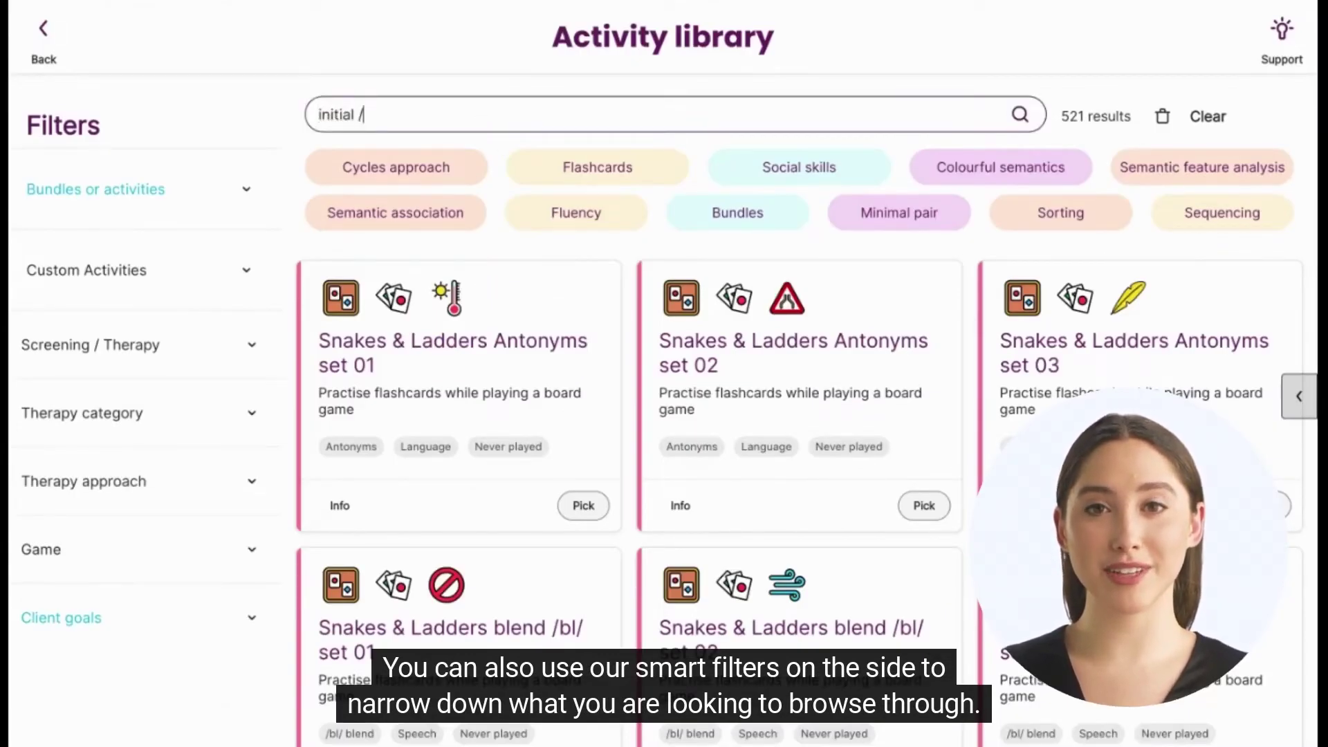
{"action": "type", "text": "b/"}
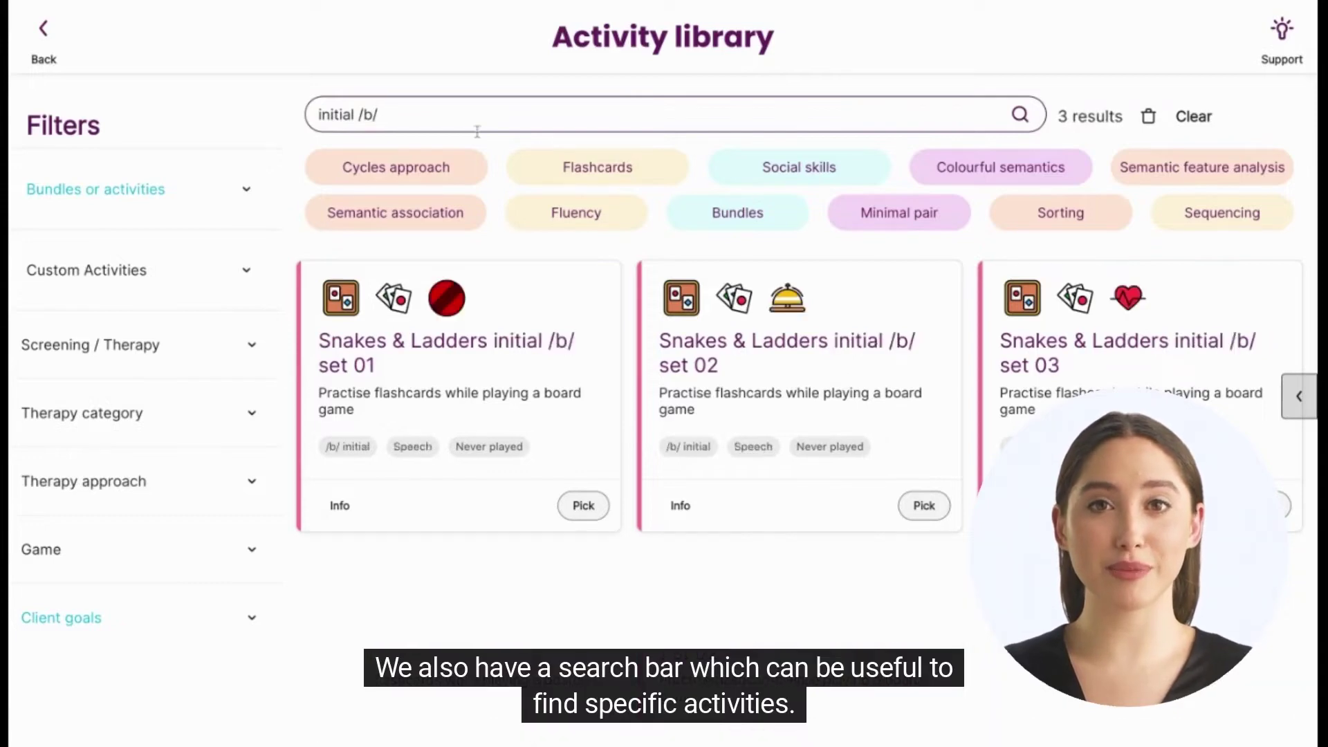
{"action": "left_click", "coordinate": [559, 446]}
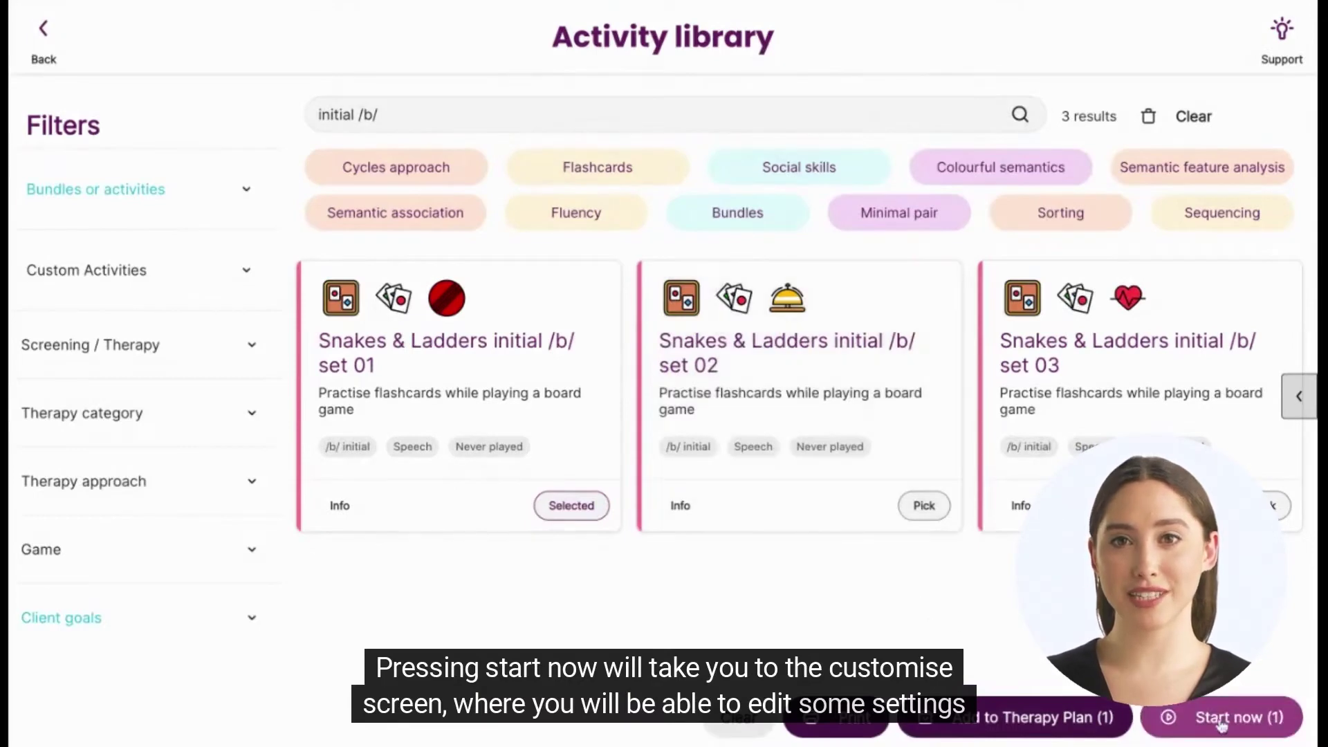
Start Snakes & Ladders with the board size set to Small.
{"action": "left_click", "coordinate": [1221, 719]}
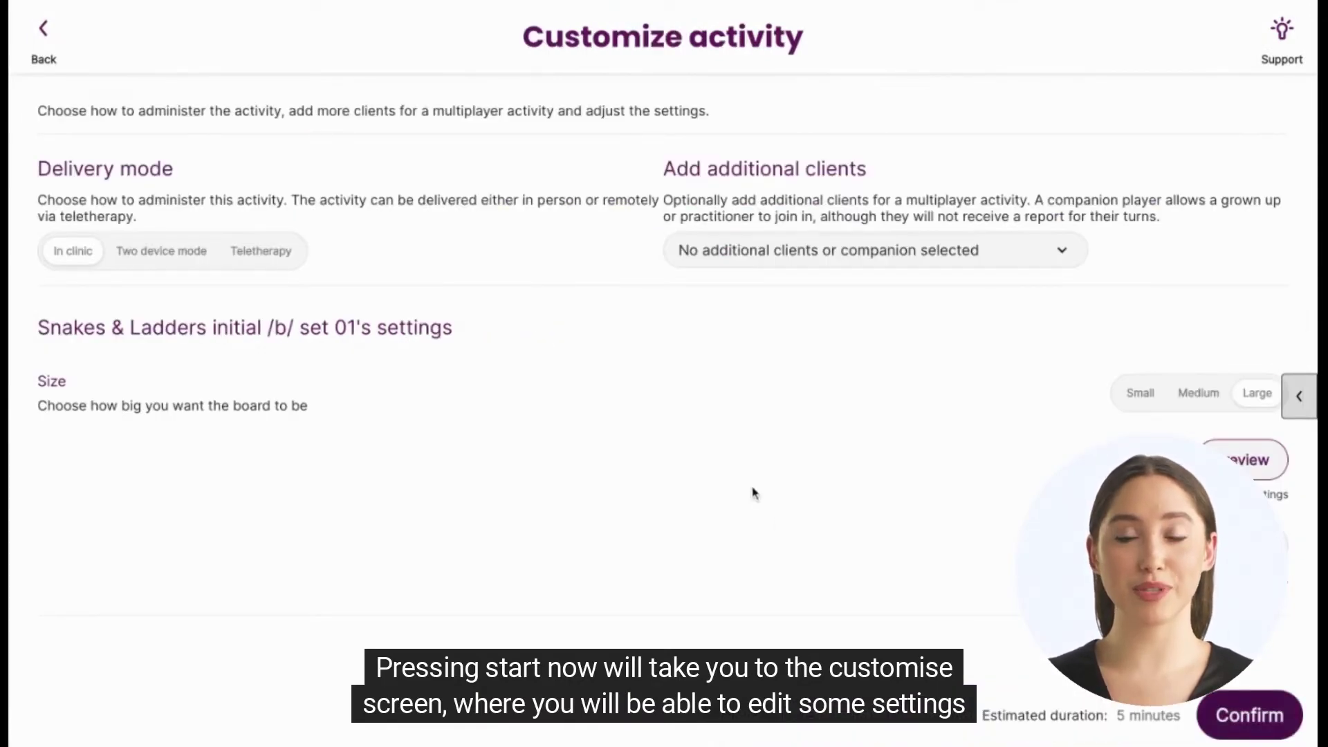
{"action": "left_click", "coordinate": [1140, 394]}
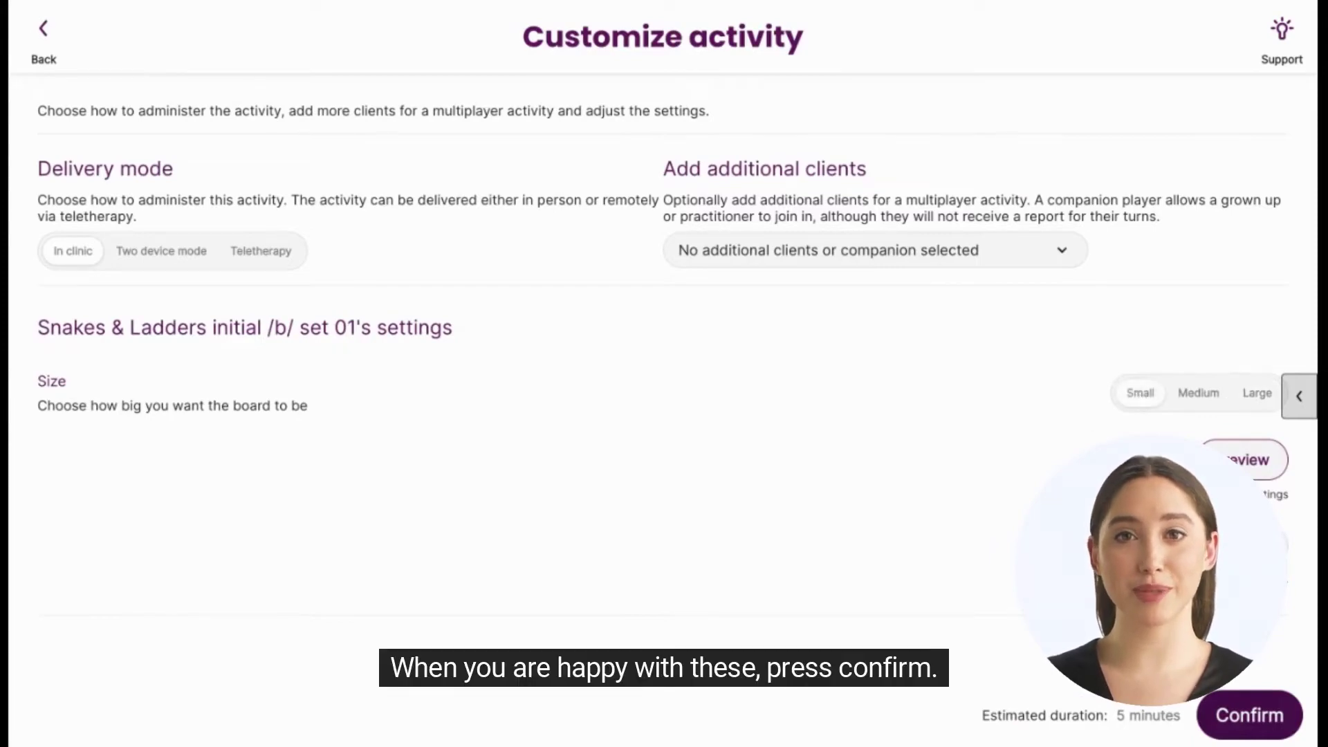
{"action": "left_click", "coordinate": [1224, 719]}
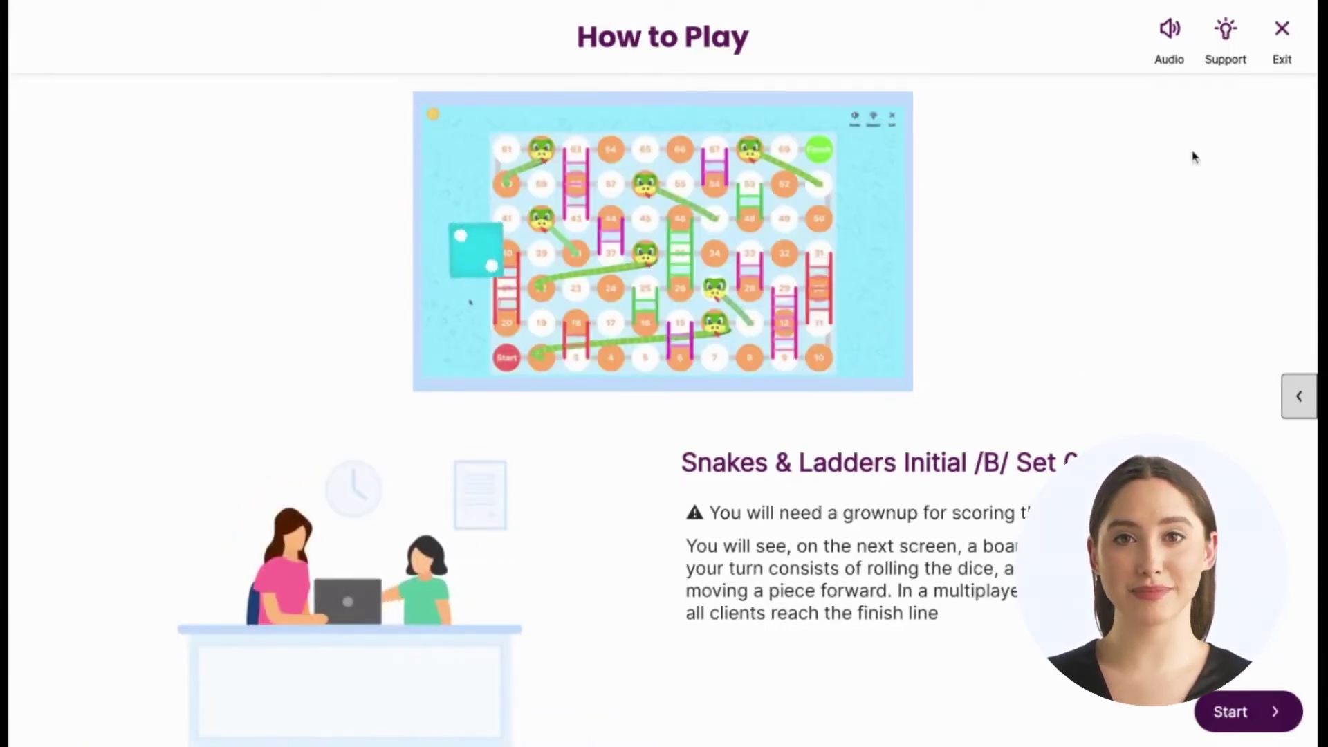
Roll the dice once, score 'bed' as correct, then exit and finish the game.
{"action": "left_click", "coordinate": [1255, 723]}
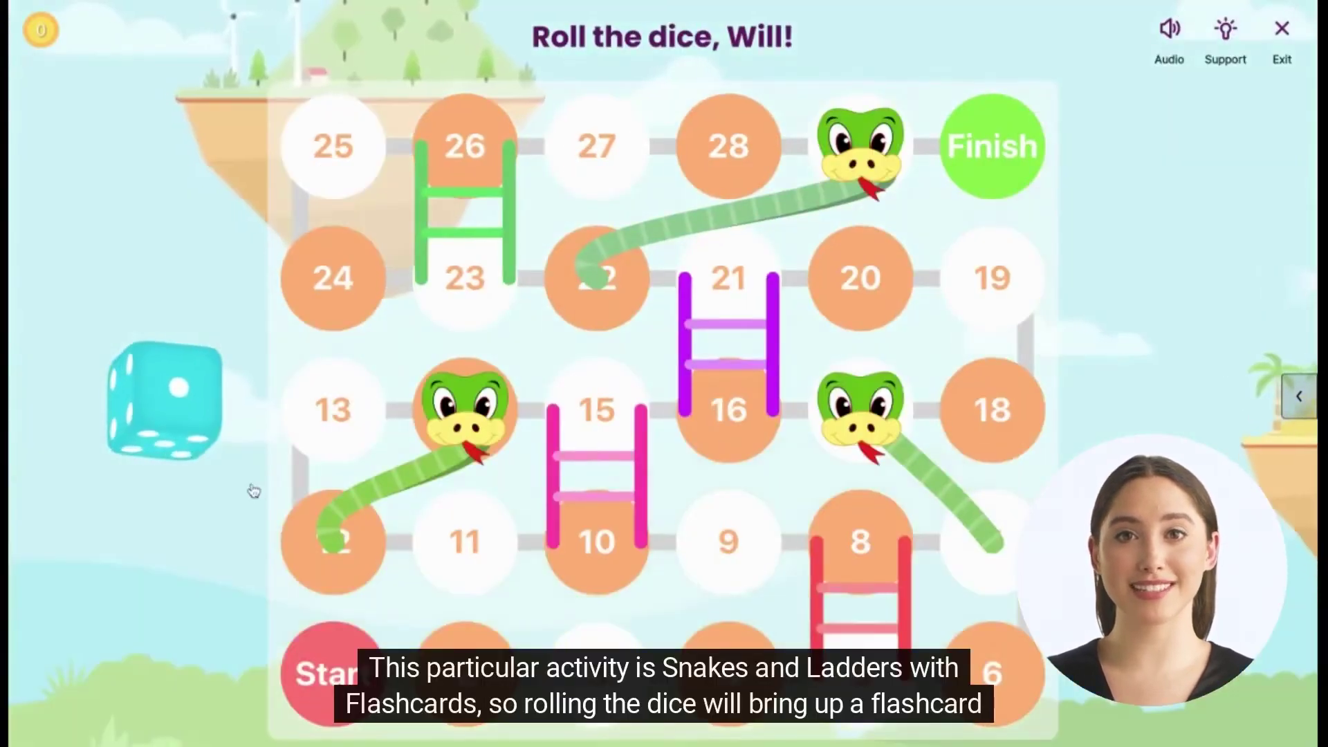
{"action": "left_click", "coordinate": [168, 401]}
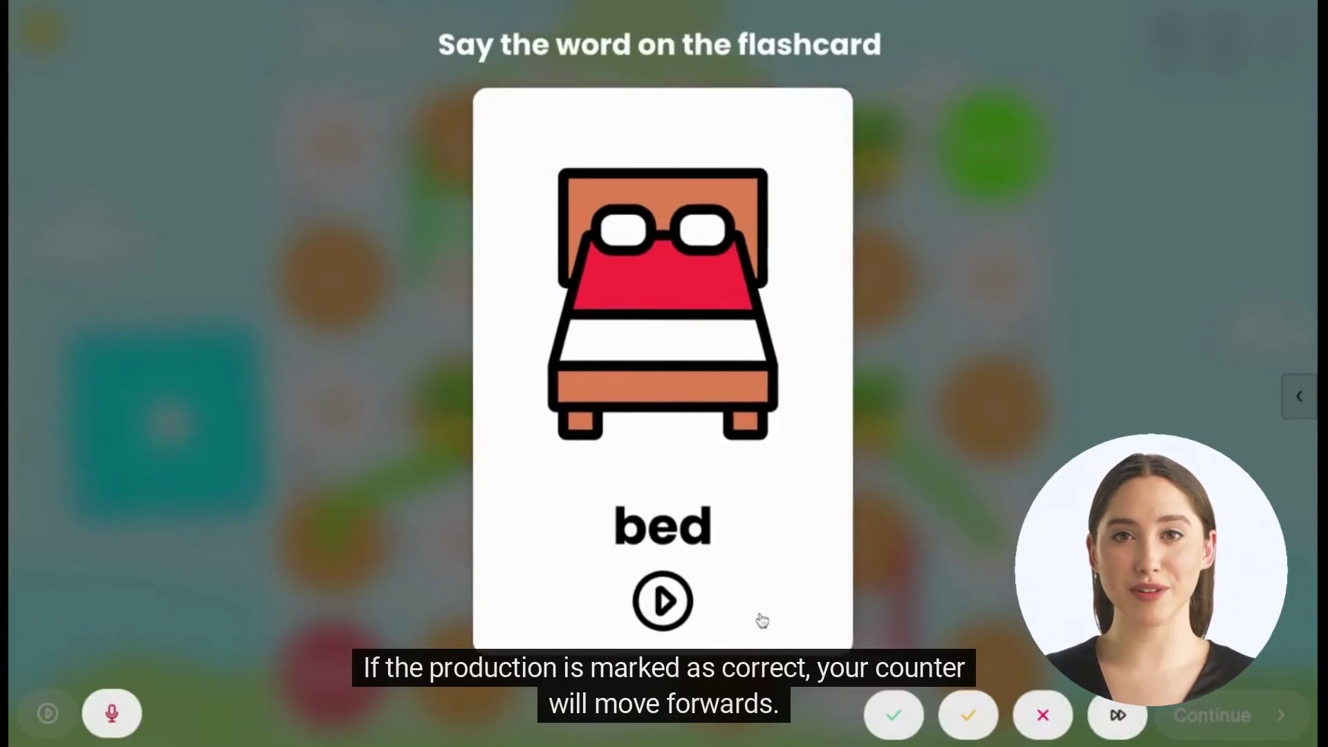
{"action": "left_click", "coordinate": [895, 717]}
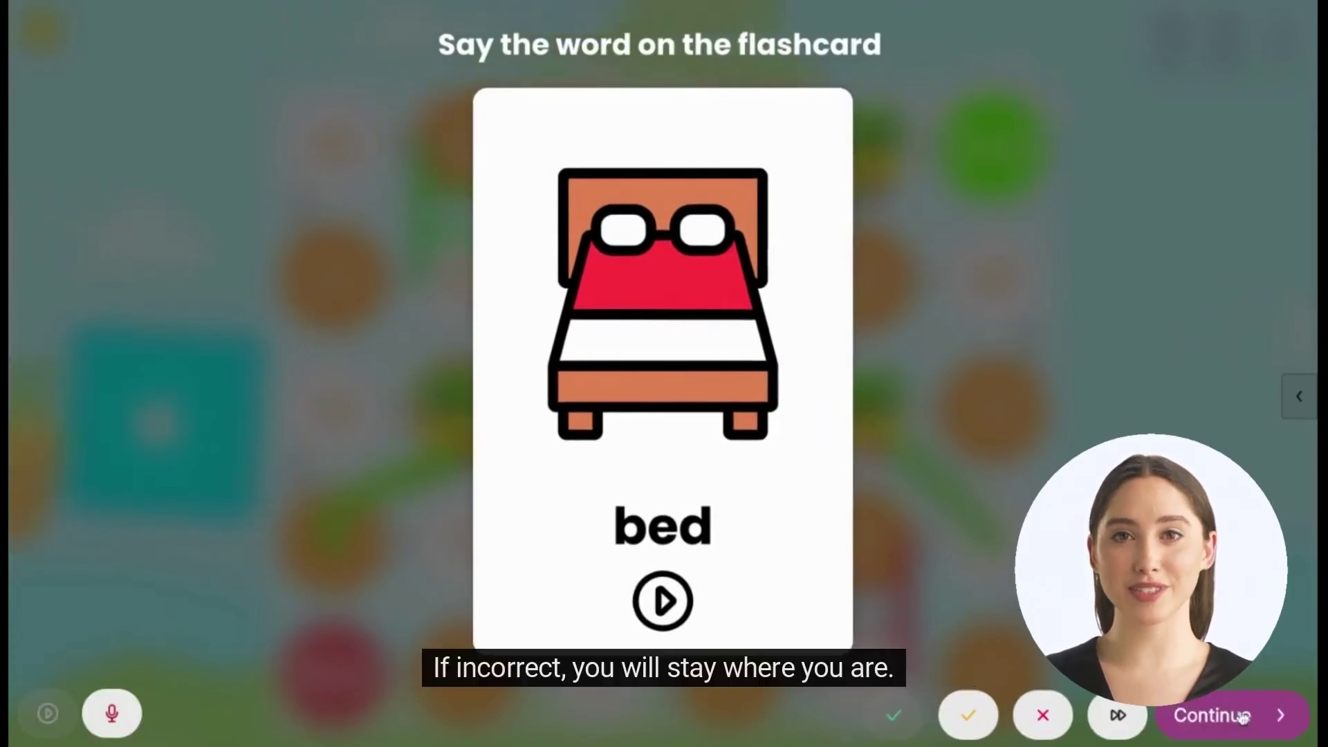
{"action": "left_click", "coordinate": [1243, 717]}
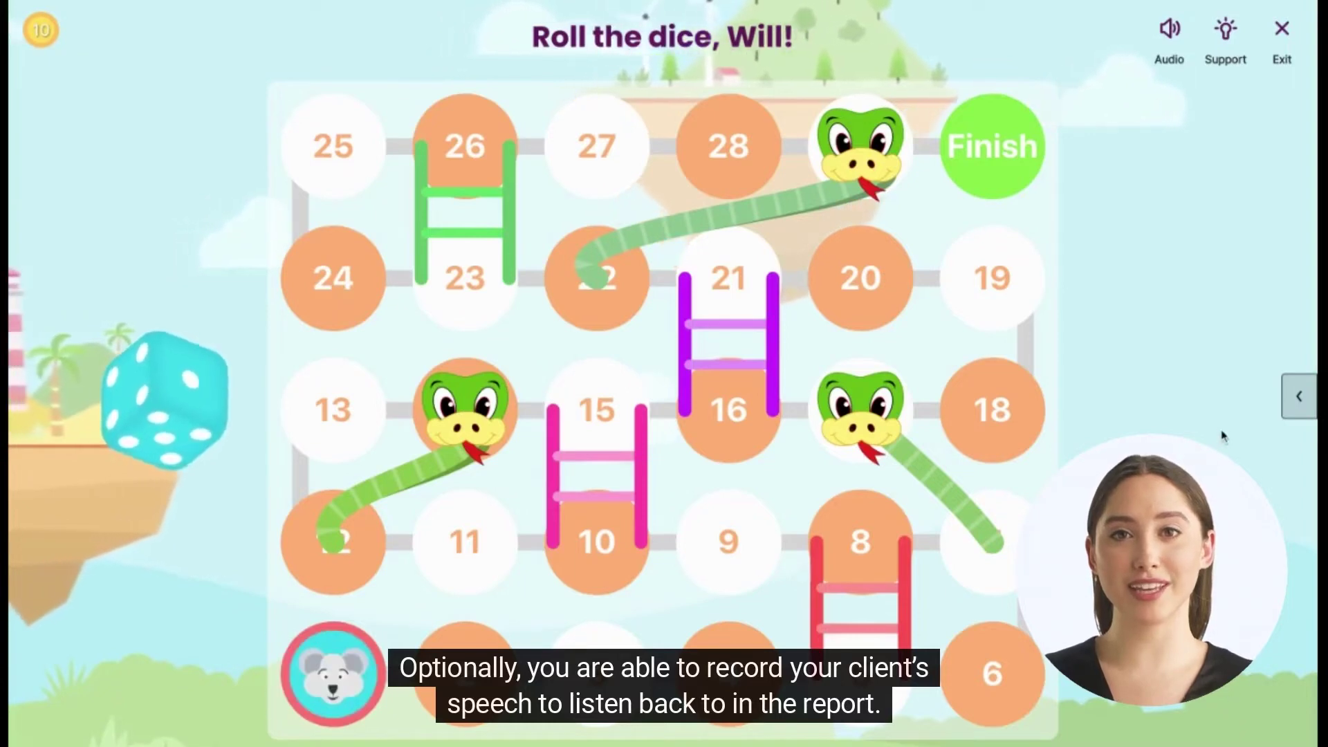
{"action": "left_click", "coordinate": [1280, 43]}
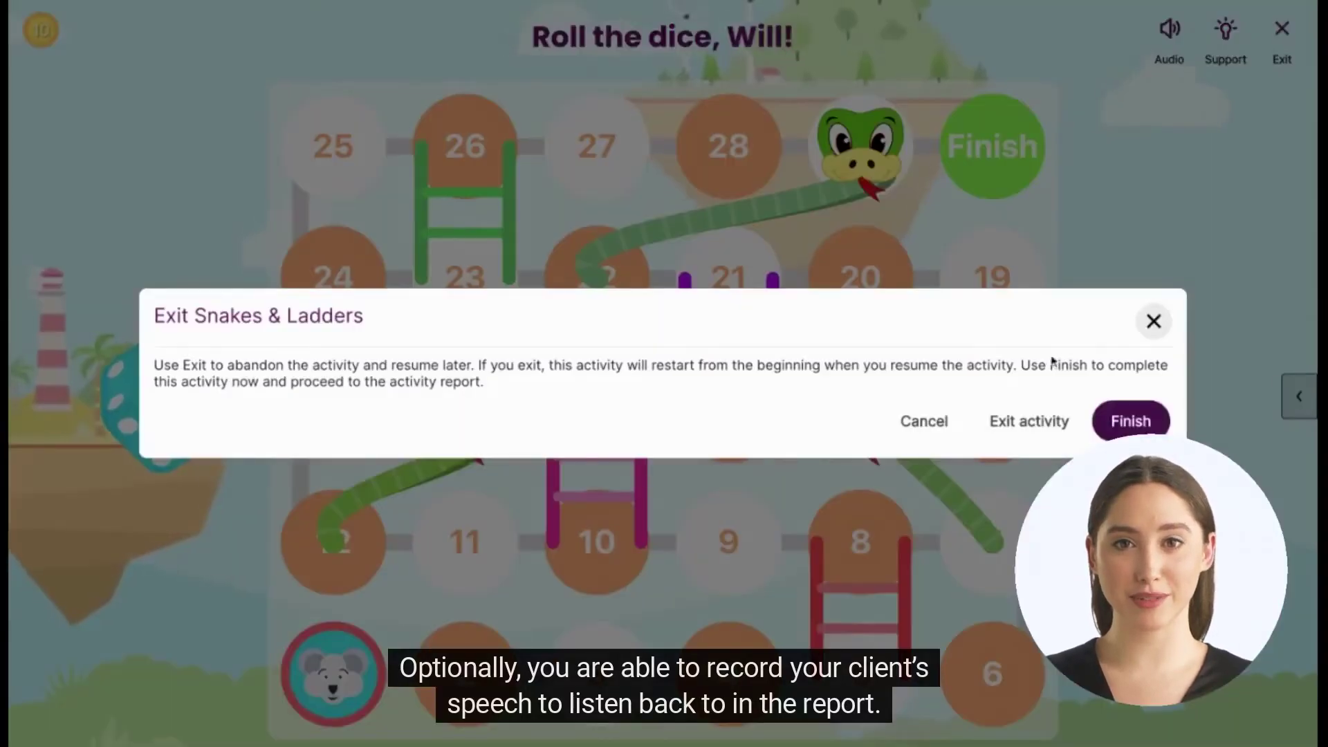
{"action": "left_click", "coordinate": [1128, 423]}
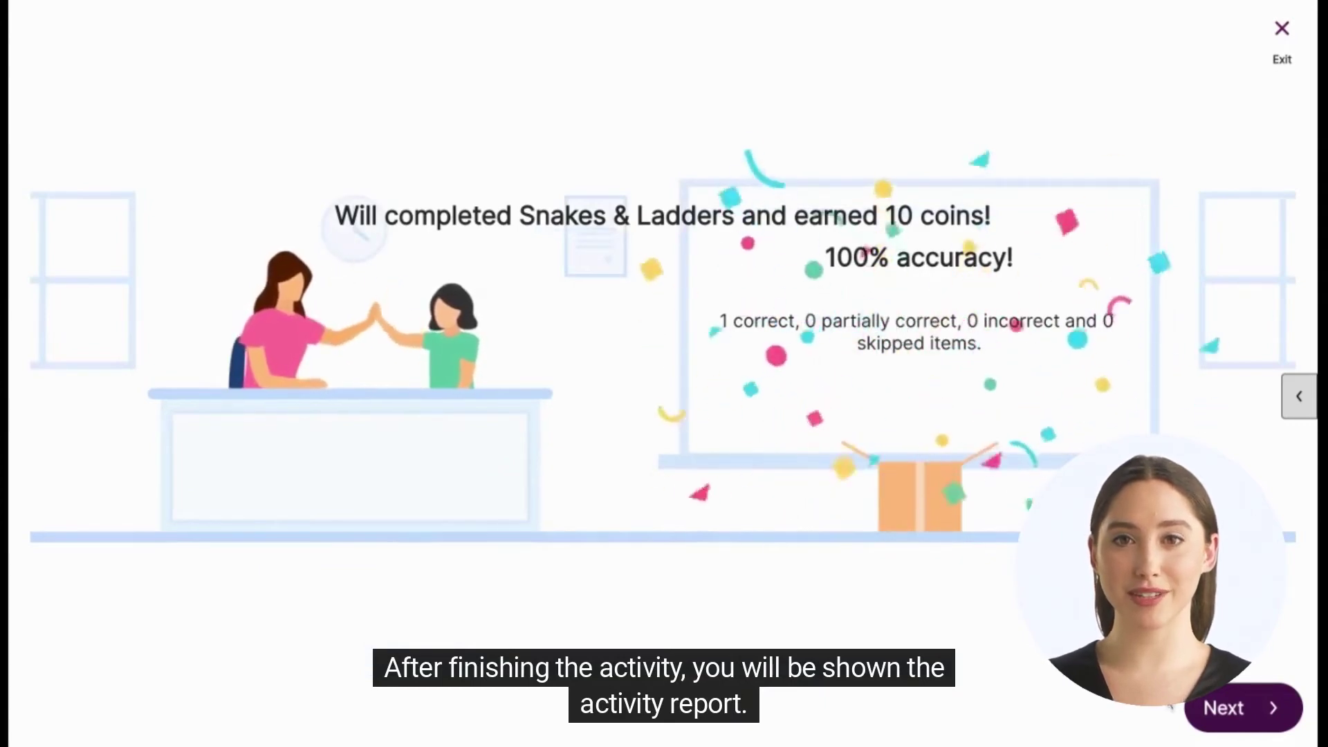
Go to the activity report, open and close the IPA phonetic keyboard, then start naming a custom activity.
{"action": "left_click", "coordinate": [1220, 709]}
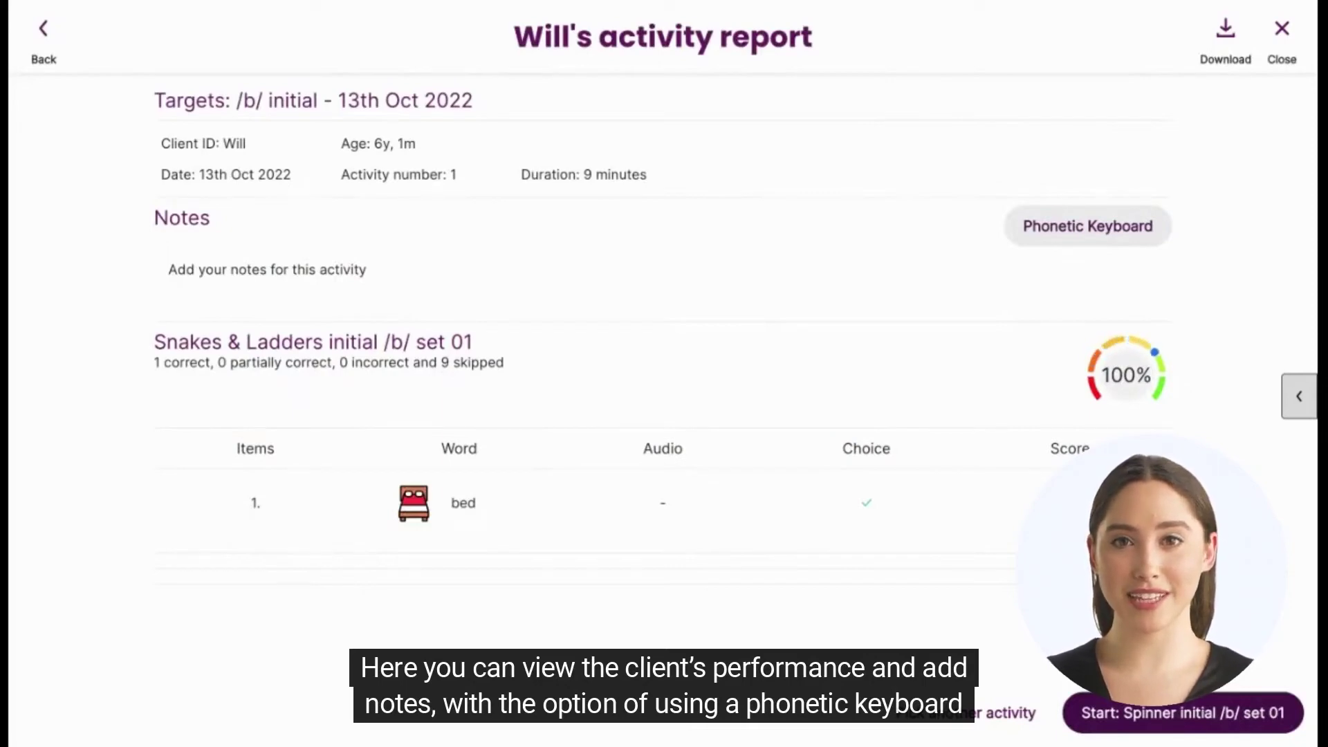
{"action": "left_click", "coordinate": [1107, 227]}
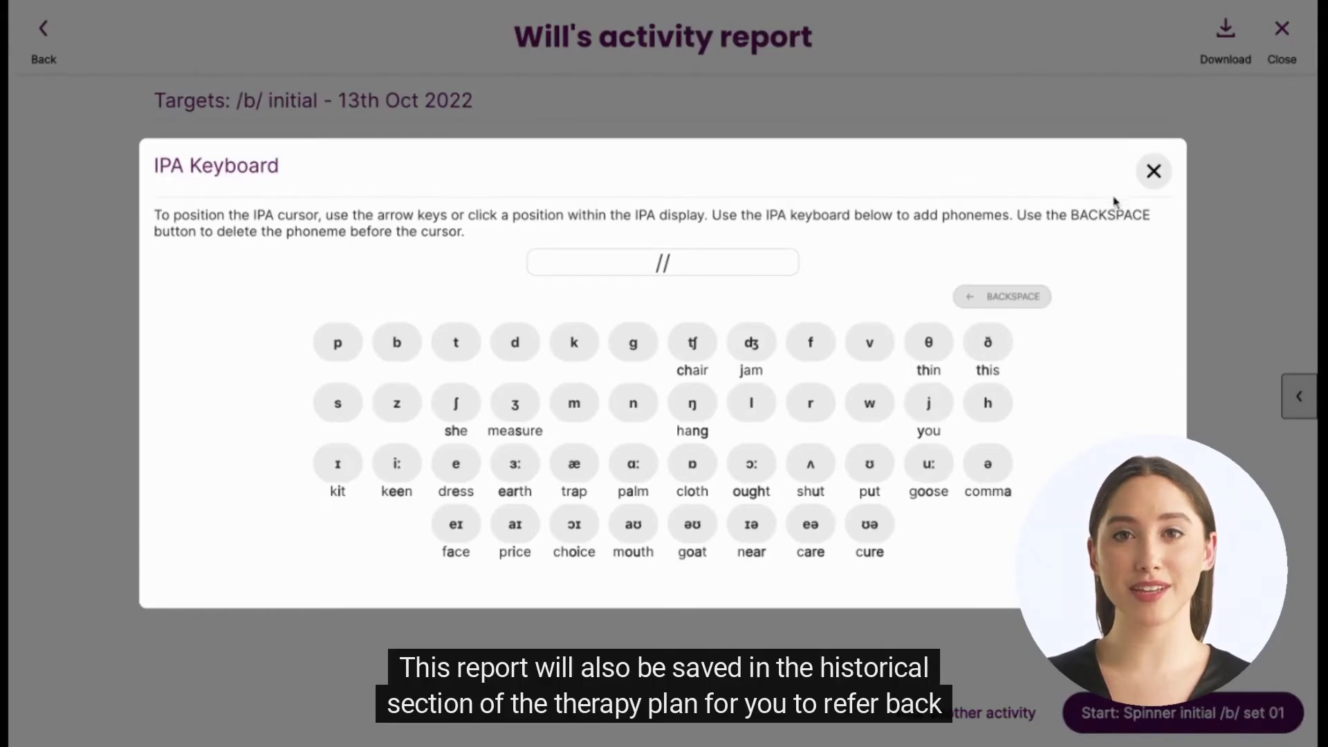
{"action": "left_click", "coordinate": [1154, 172]}
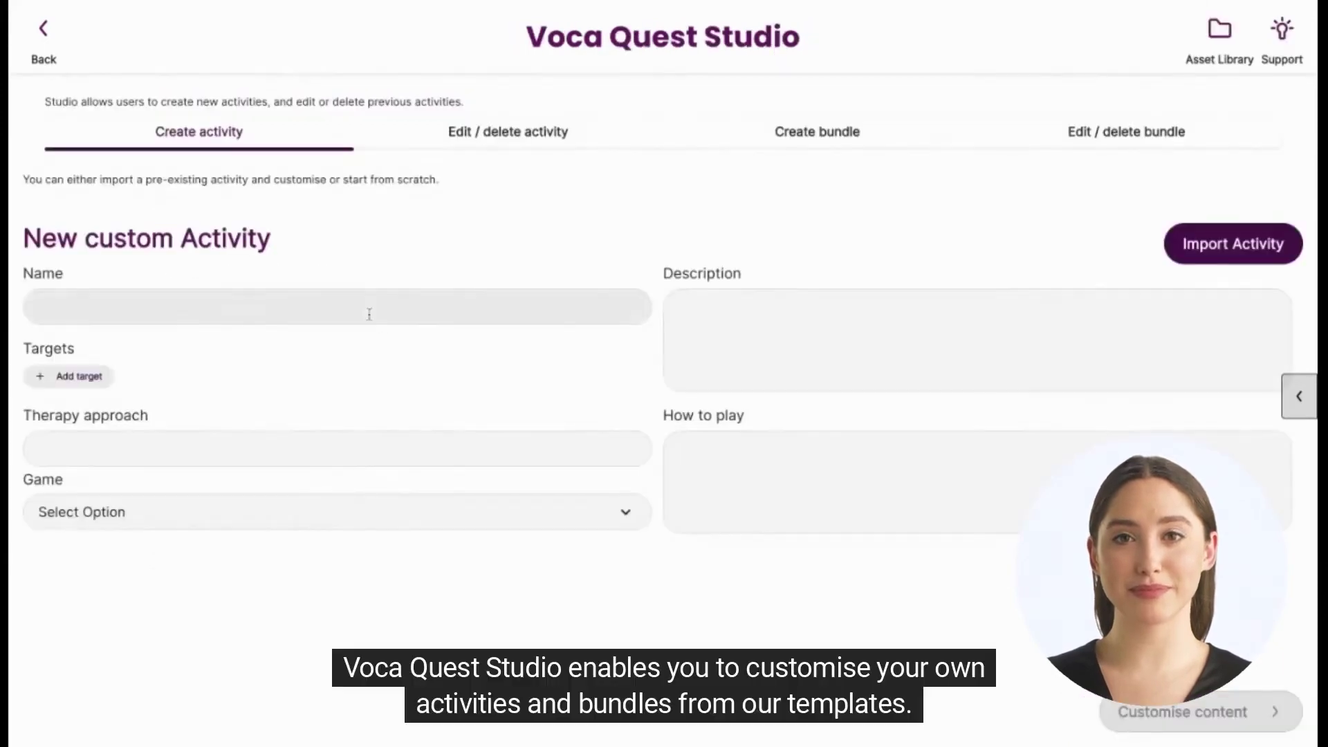
{"action": "left_click", "coordinate": [369, 314]}
Name the activity 'b flashcards' and add the /b/ initial target.
{"action": "type", "text": "b fl"}
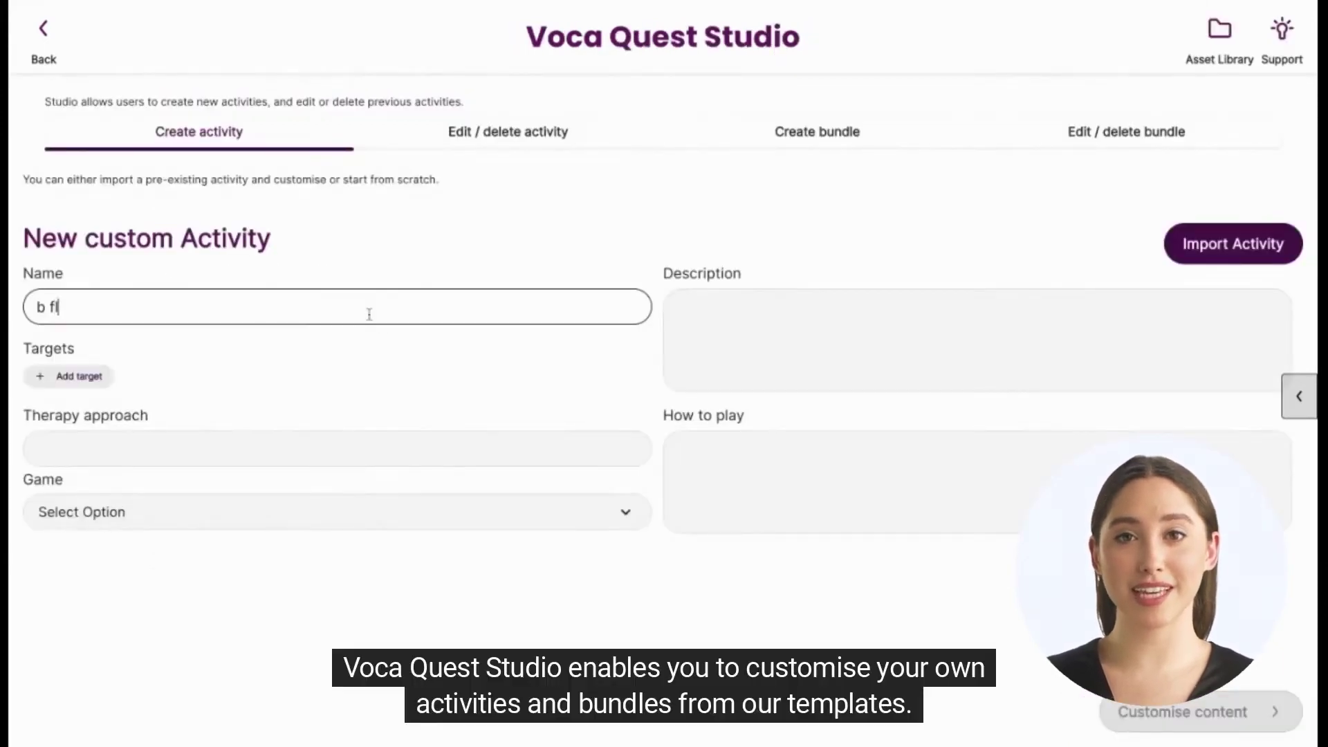
{"action": "type", "text": "ashcards"}
{"action": "left_click", "coordinate": [104, 377]}
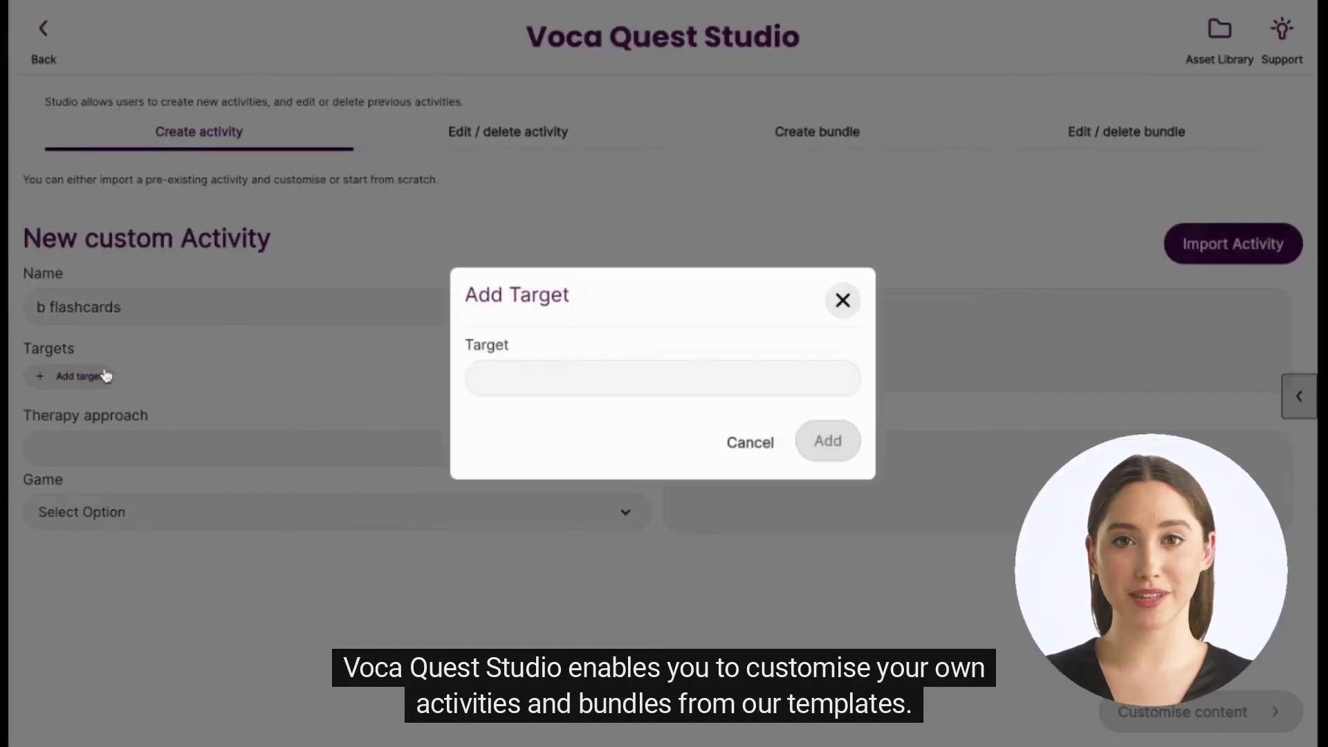
{"action": "left_click", "coordinate": [544, 374]}
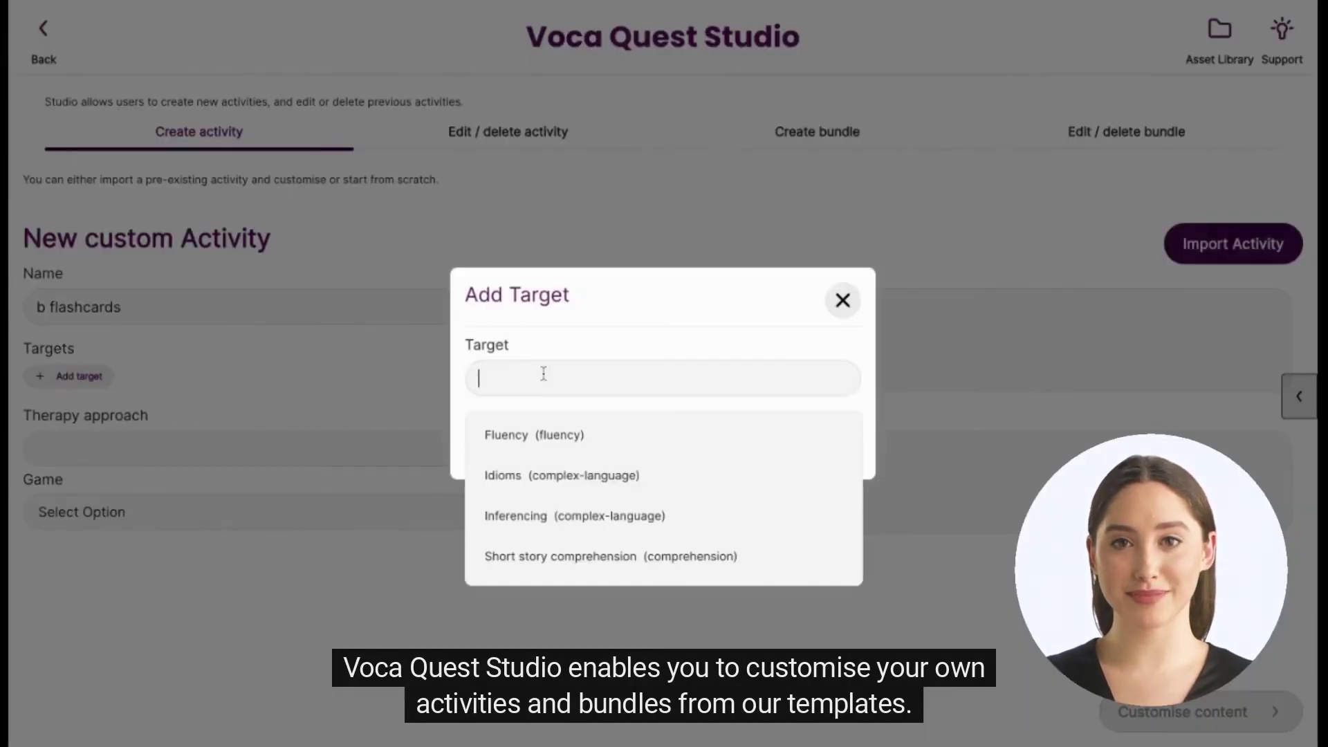
{"action": "type", "text": "/b/ initial"}
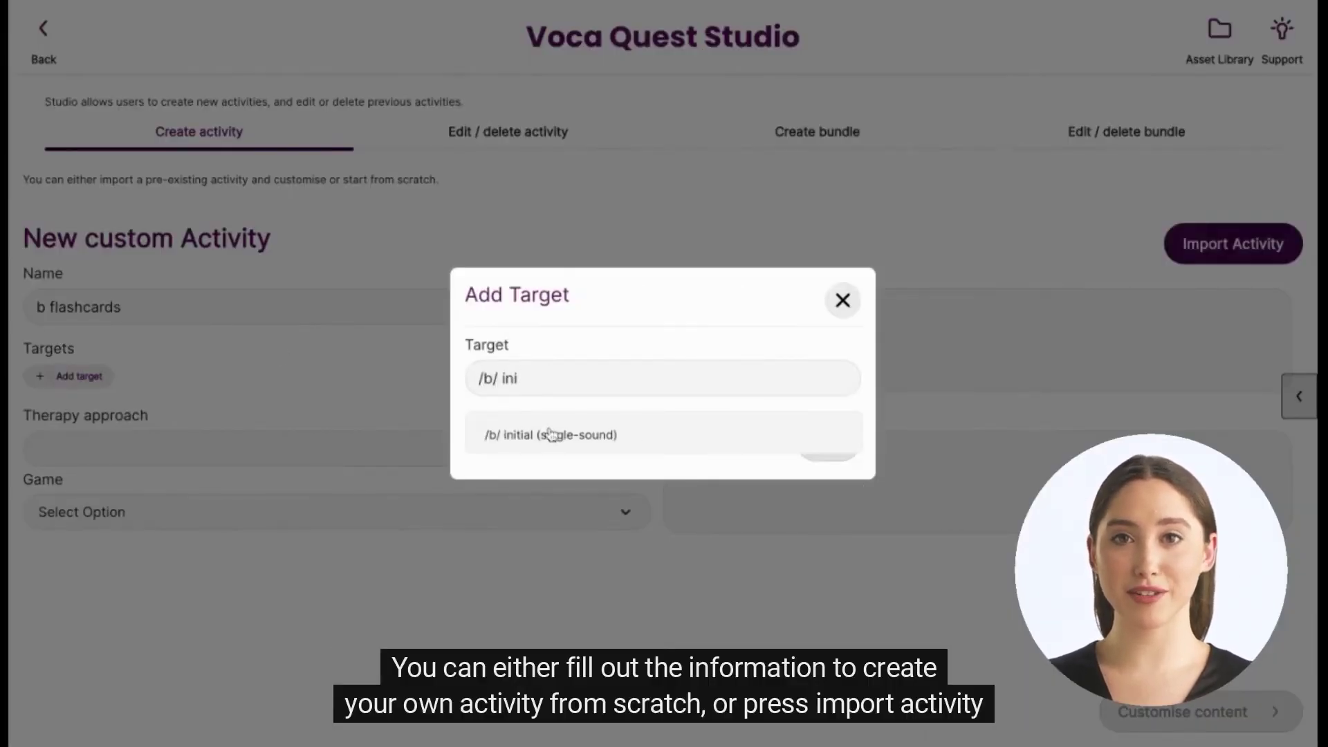
{"action": "left_click", "coordinate": [549, 433]}
{"action": "left_click", "coordinate": [816, 446]}
Set the therapy approach to Flashcard and the game to Gameless, then continue to content.
{"action": "left_click", "coordinate": [494, 447]}
{"action": "type", "text": "flashcards"}
{"action": "left_click", "coordinate": [470, 494]}
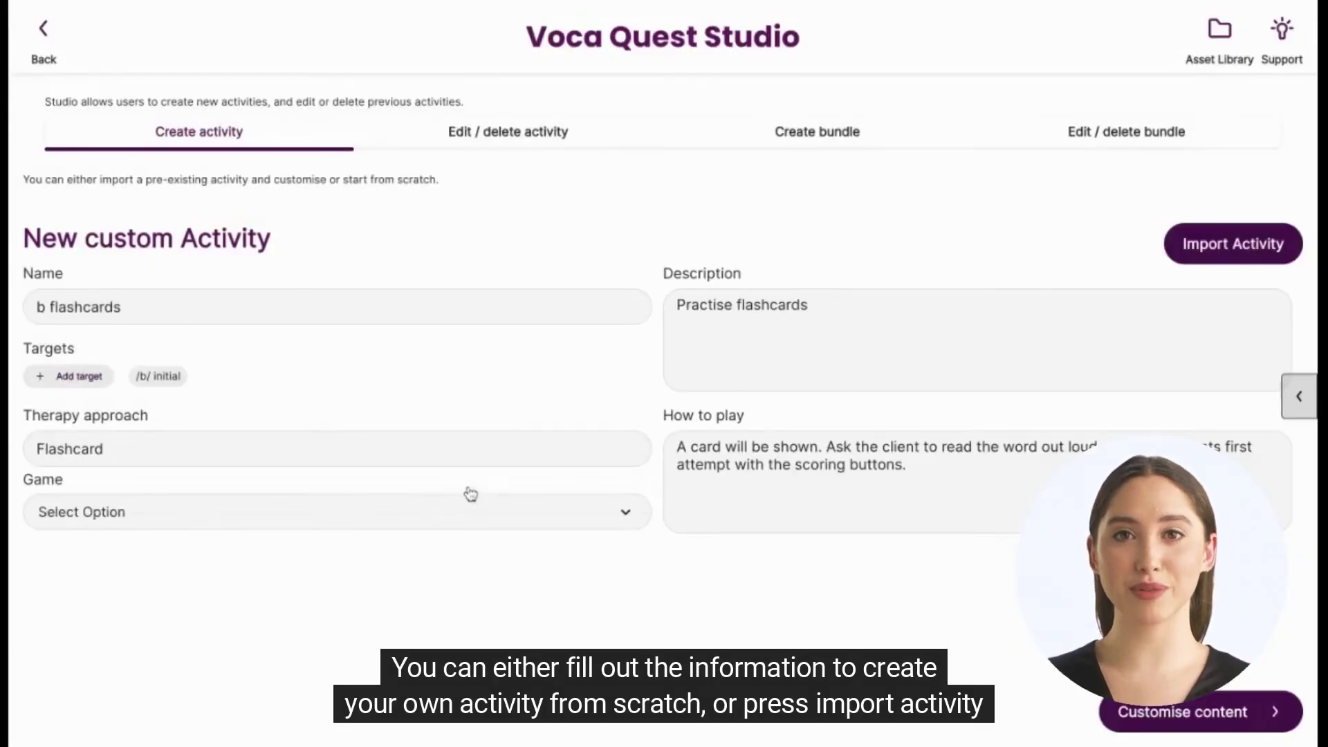
{"action": "left_click", "coordinate": [520, 522]}
{"action": "left_click", "coordinate": [441, 684]}
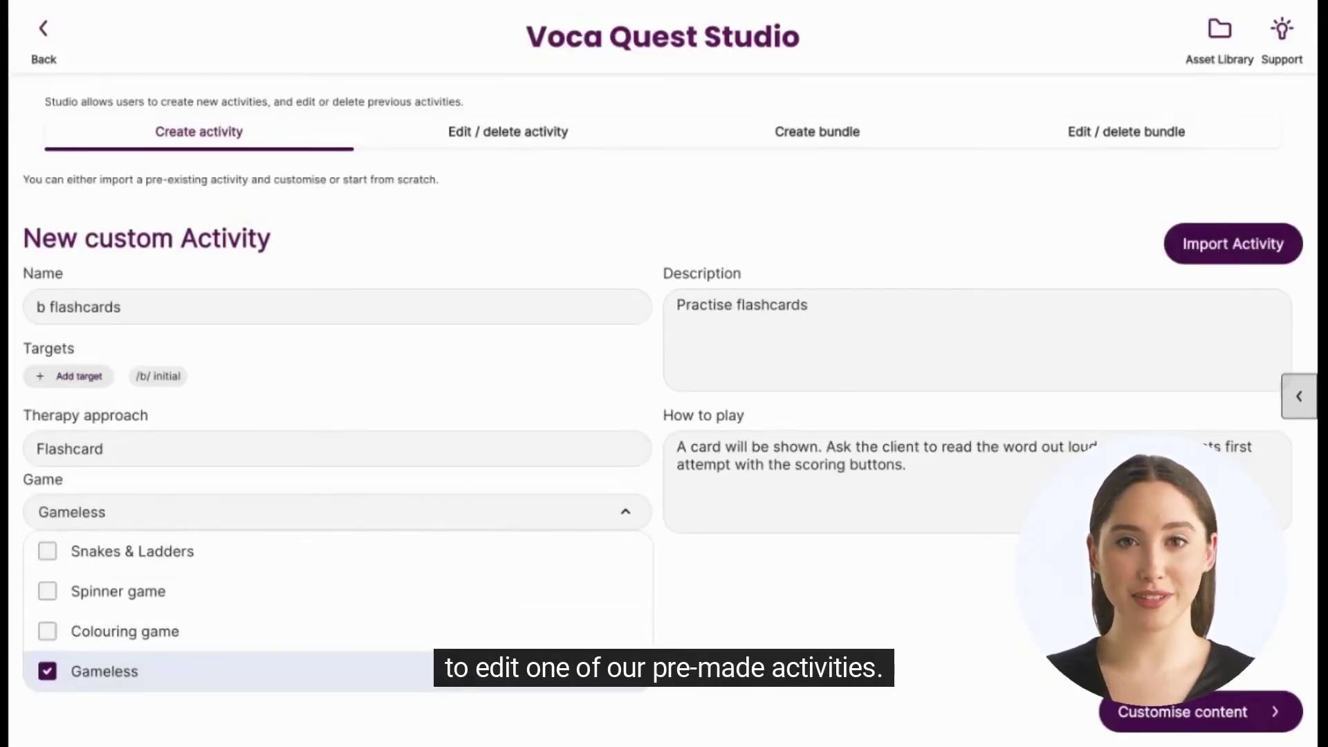
{"action": "left_click", "coordinate": [1135, 718]}
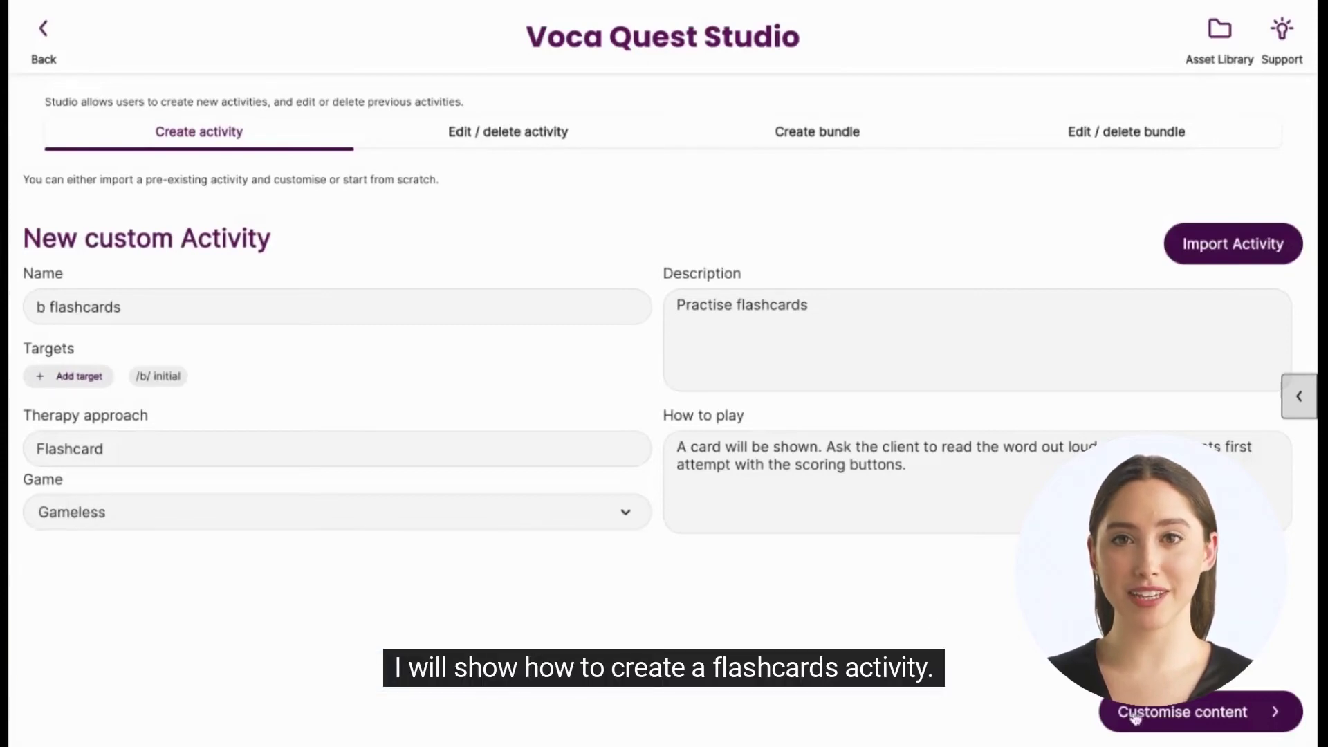
{"action": "left_click", "coordinate": [1135, 718]}
{"action": "left_click", "coordinate": [676, 354]}
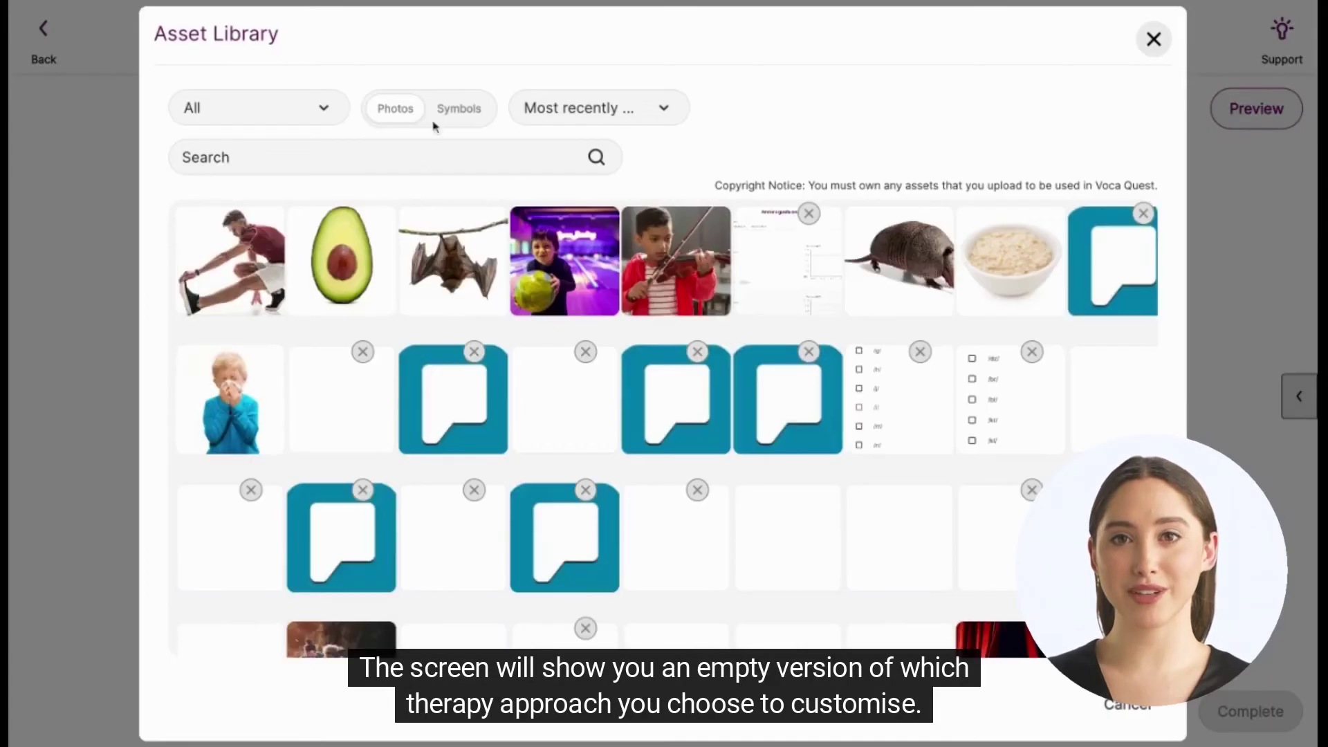
Build card 1 from the boy symbol with a recorded audio clip and complete it.
{"action": "left_click", "coordinate": [446, 110]}
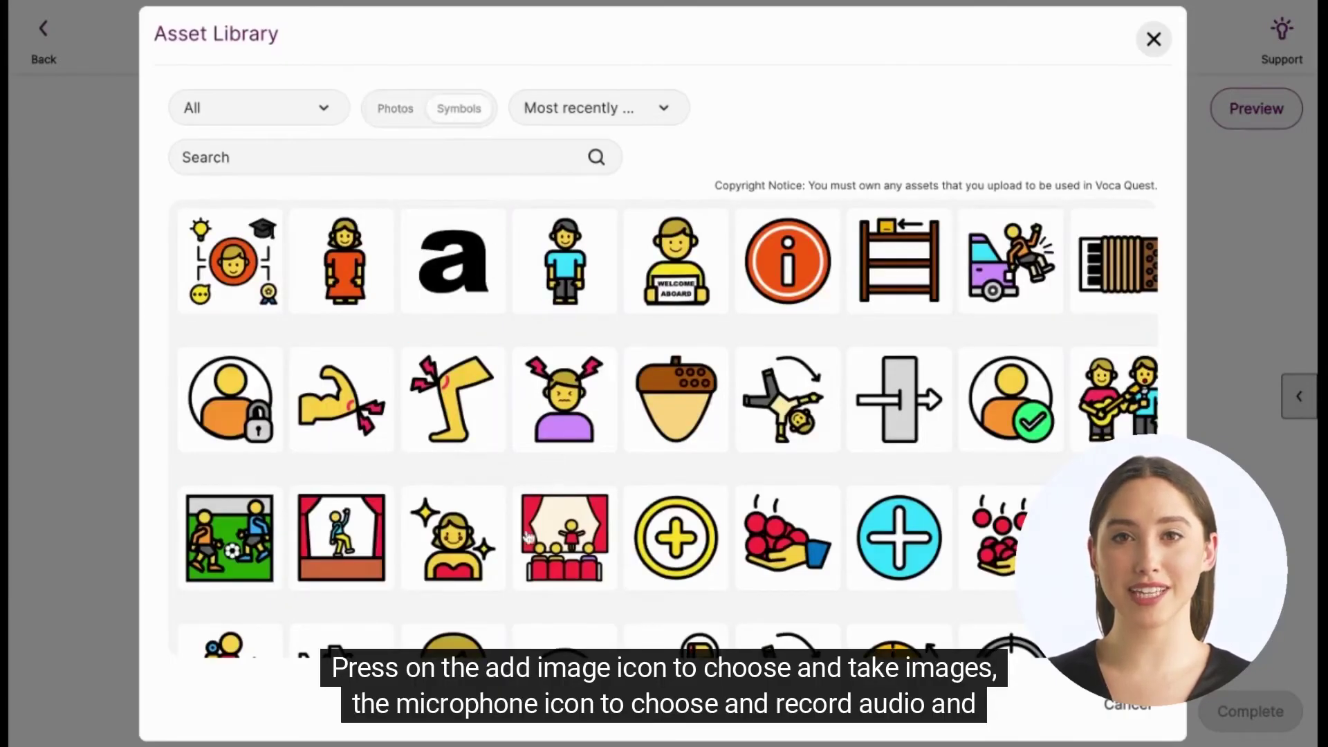
{"action": "left_click", "coordinate": [596, 270]}
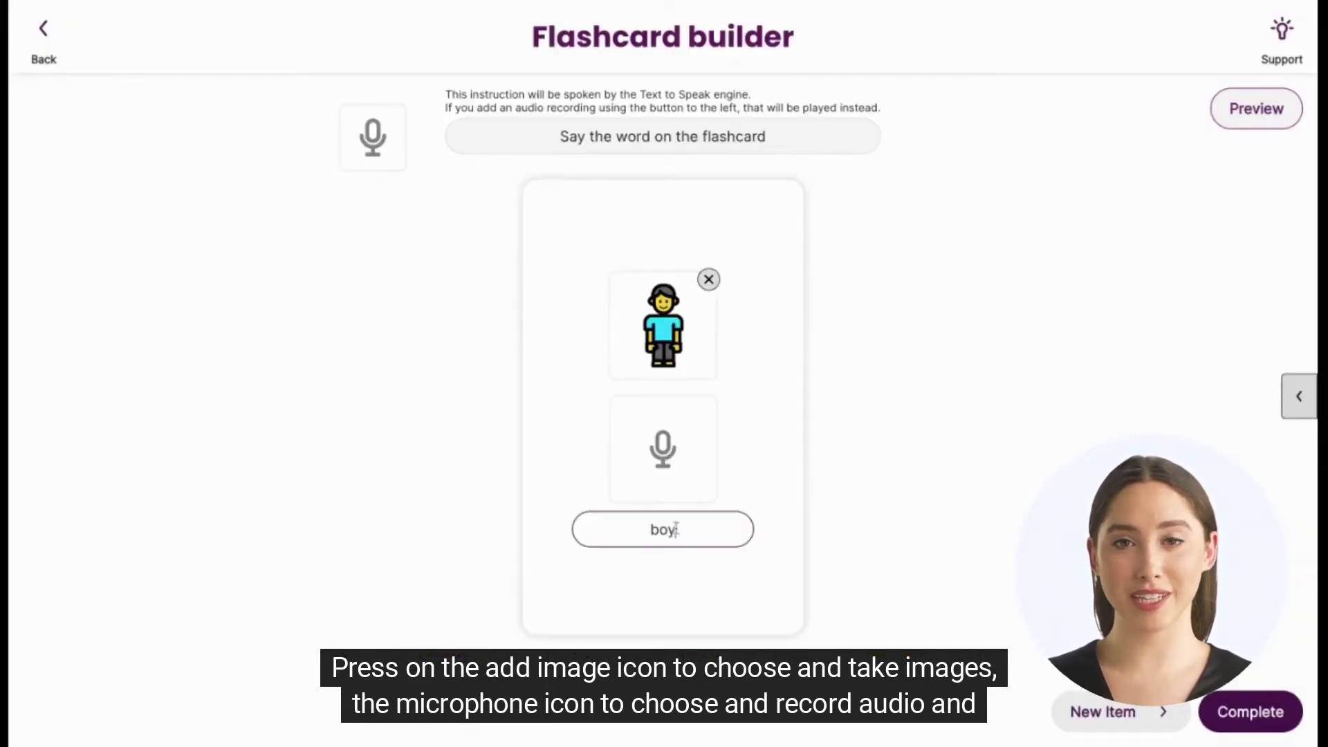
{"action": "left_click", "coordinate": [684, 473]}
{"action": "left_click", "coordinate": [670, 536]}
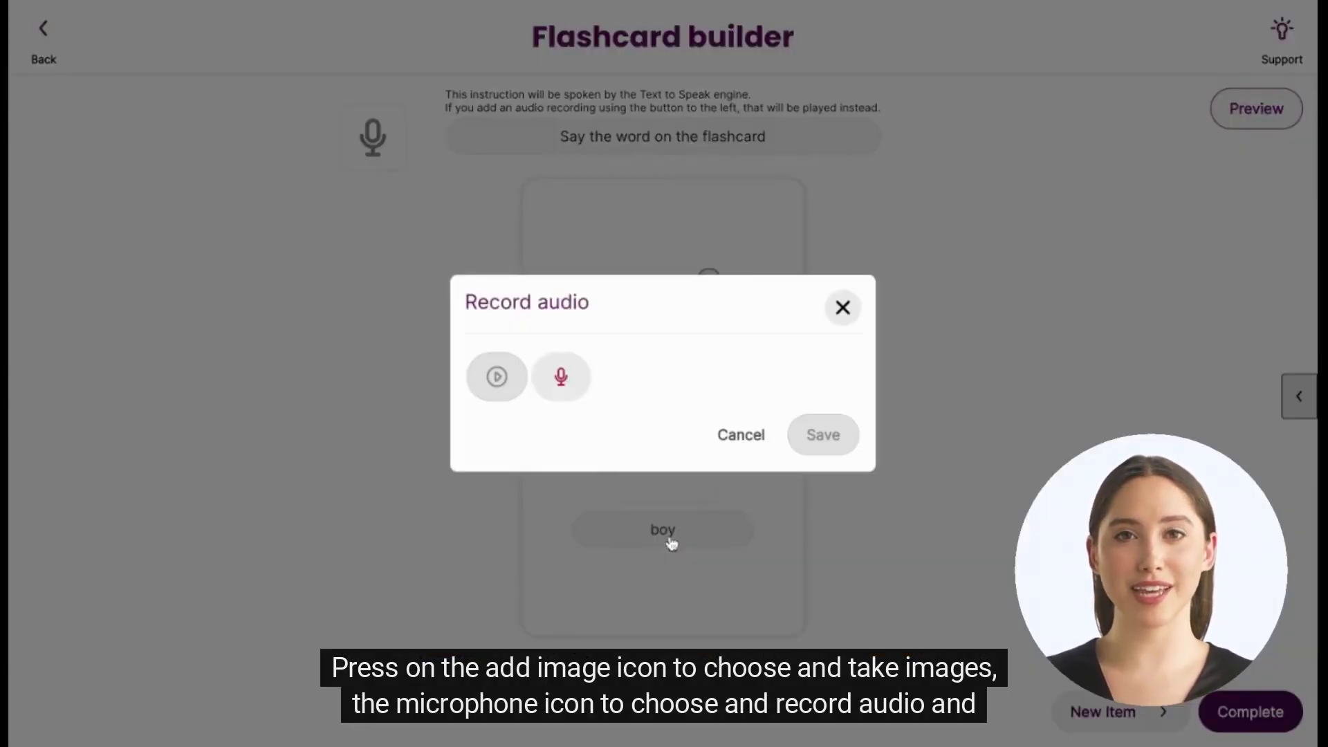
{"action": "left_click", "coordinate": [559, 373]}
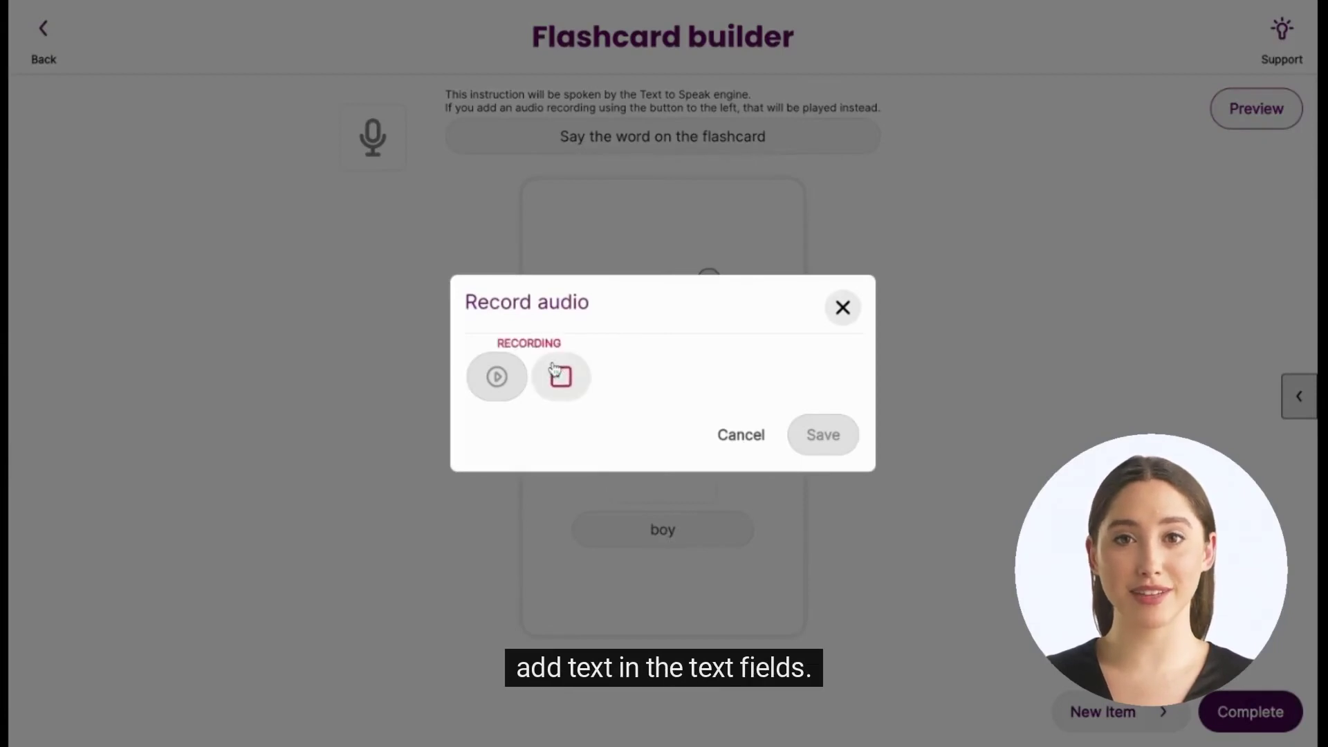
{"action": "left_click", "coordinate": [556, 372]}
{"action": "left_click", "coordinate": [832, 442]}
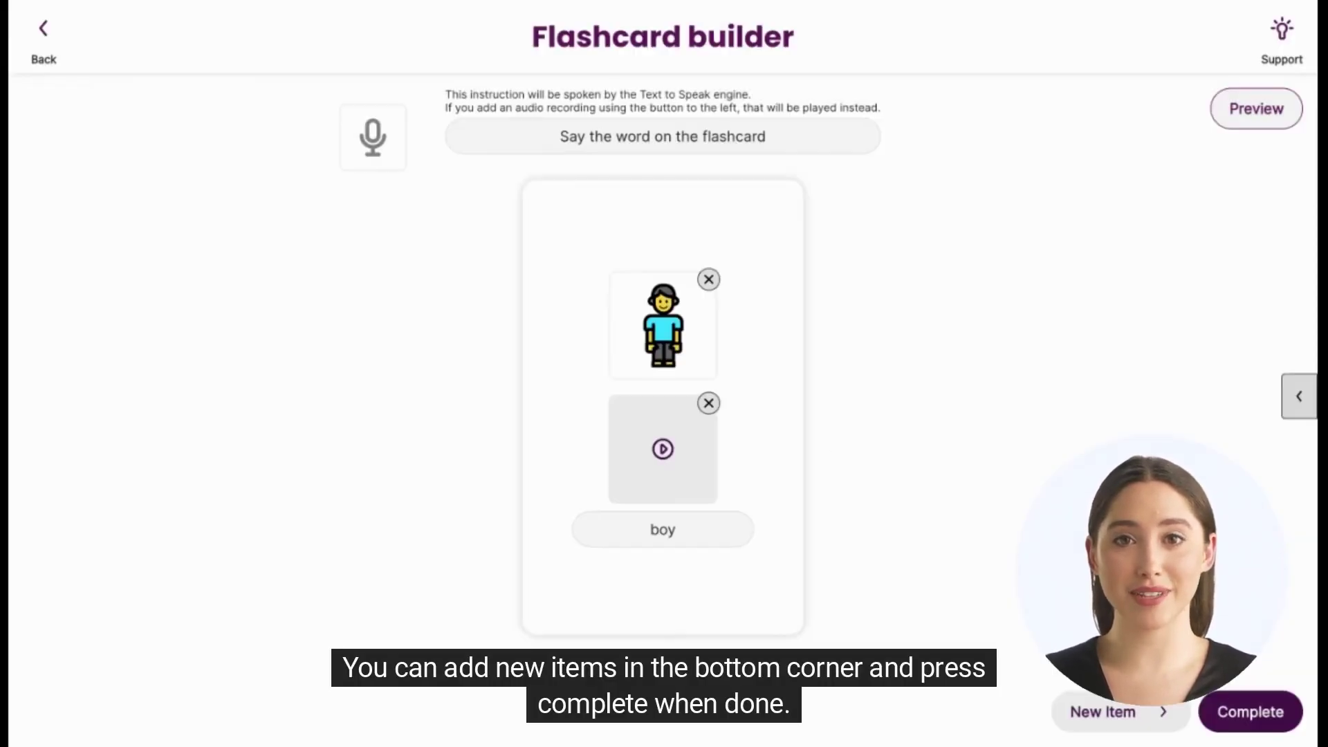
{"action": "left_click", "coordinate": [1234, 709]}
{"action": "left_click", "coordinate": [837, 420]}
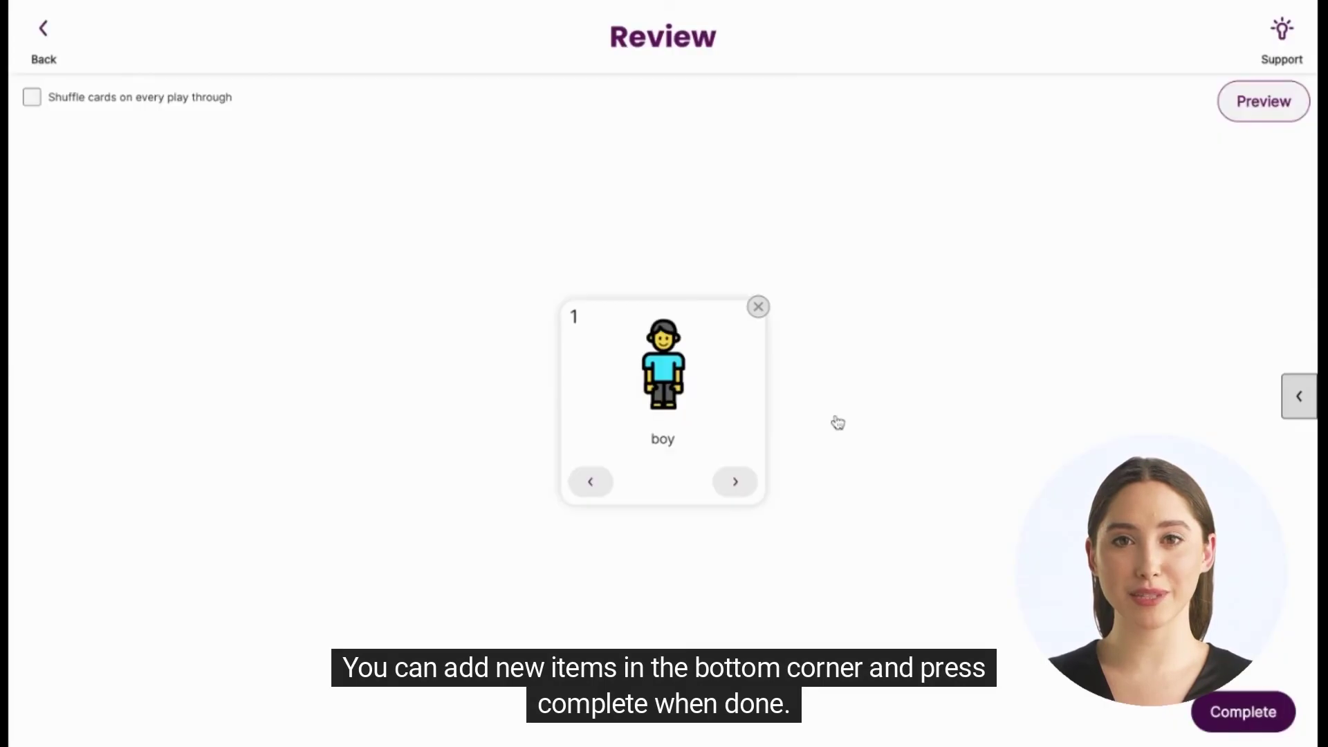
Complete the review and save the b flashcards activity.
{"action": "left_click", "coordinate": [1238, 719]}
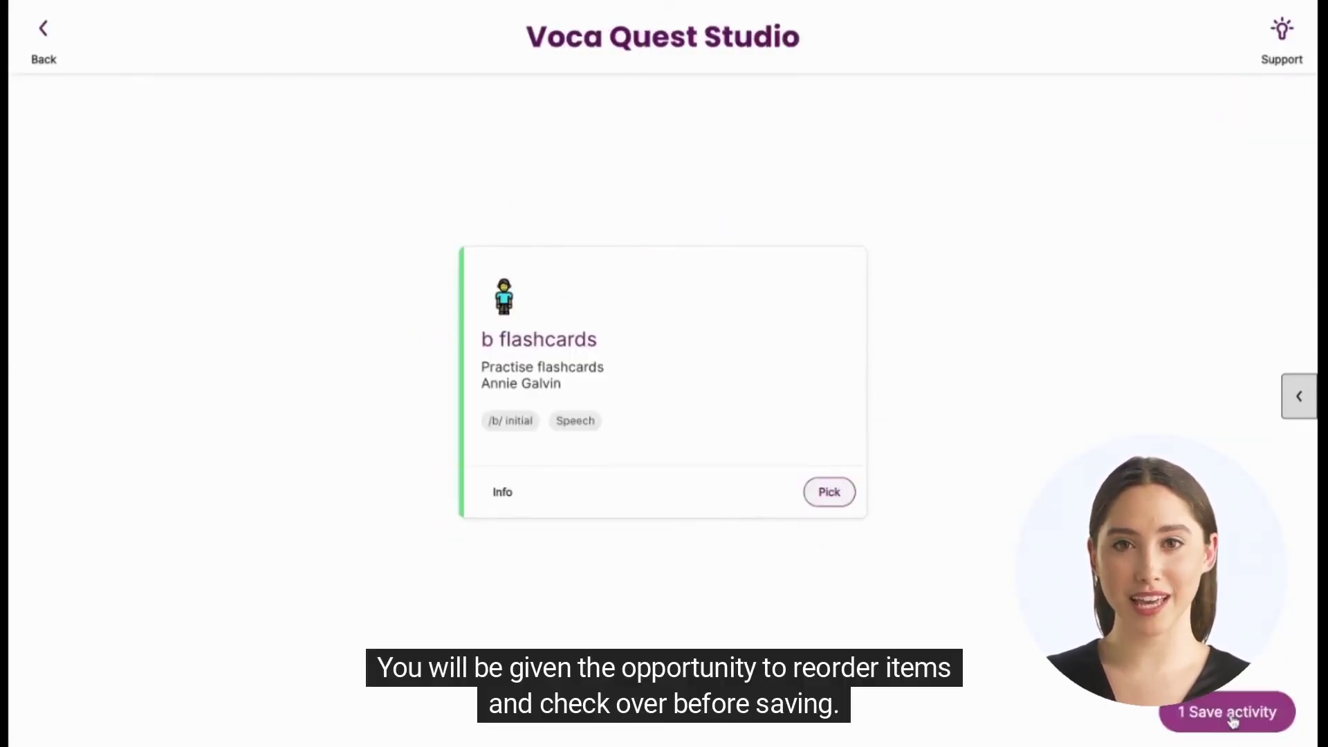
{"action": "left_click", "coordinate": [1234, 716]}
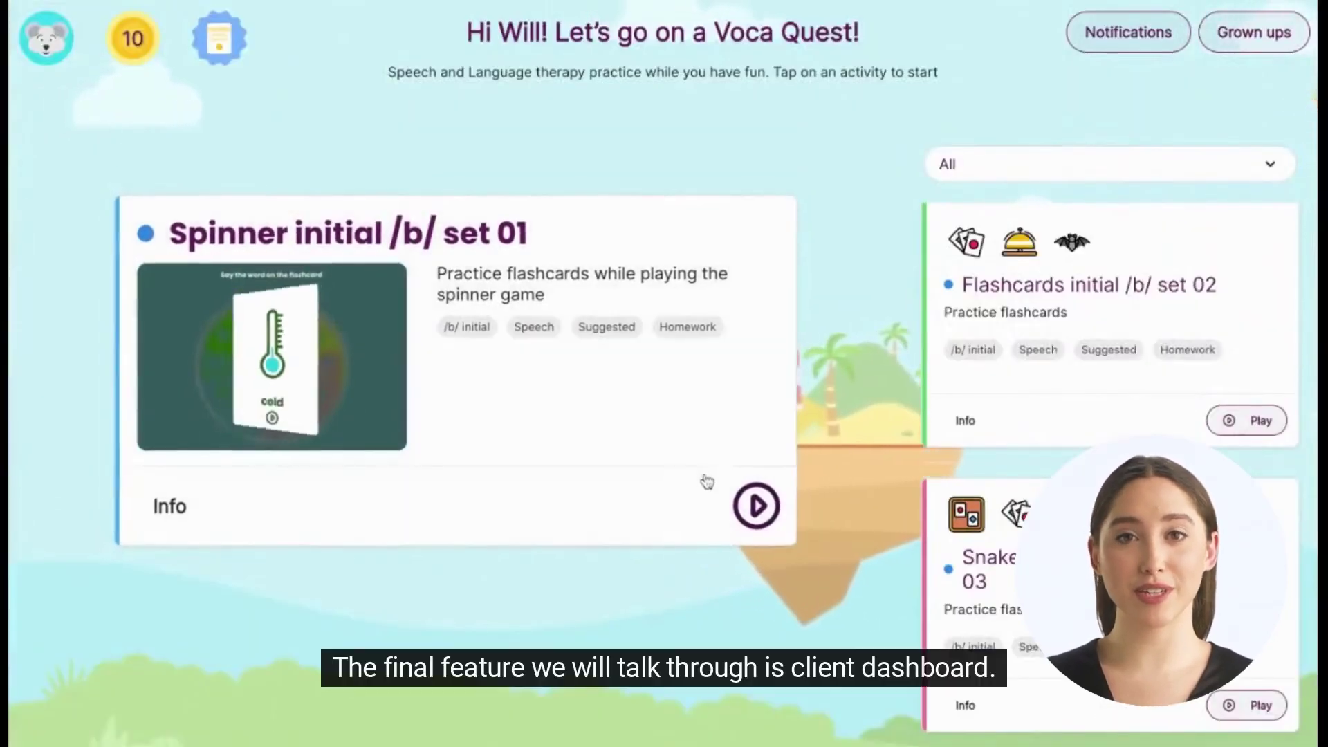
Browse the activity list and the client's Avatar and Theme settings, then call up the Grown ups birth-year check.
{"action": "scroll", "coordinate": [1163, 387], "scroll_direction": "down", "scroll_amount": 5}
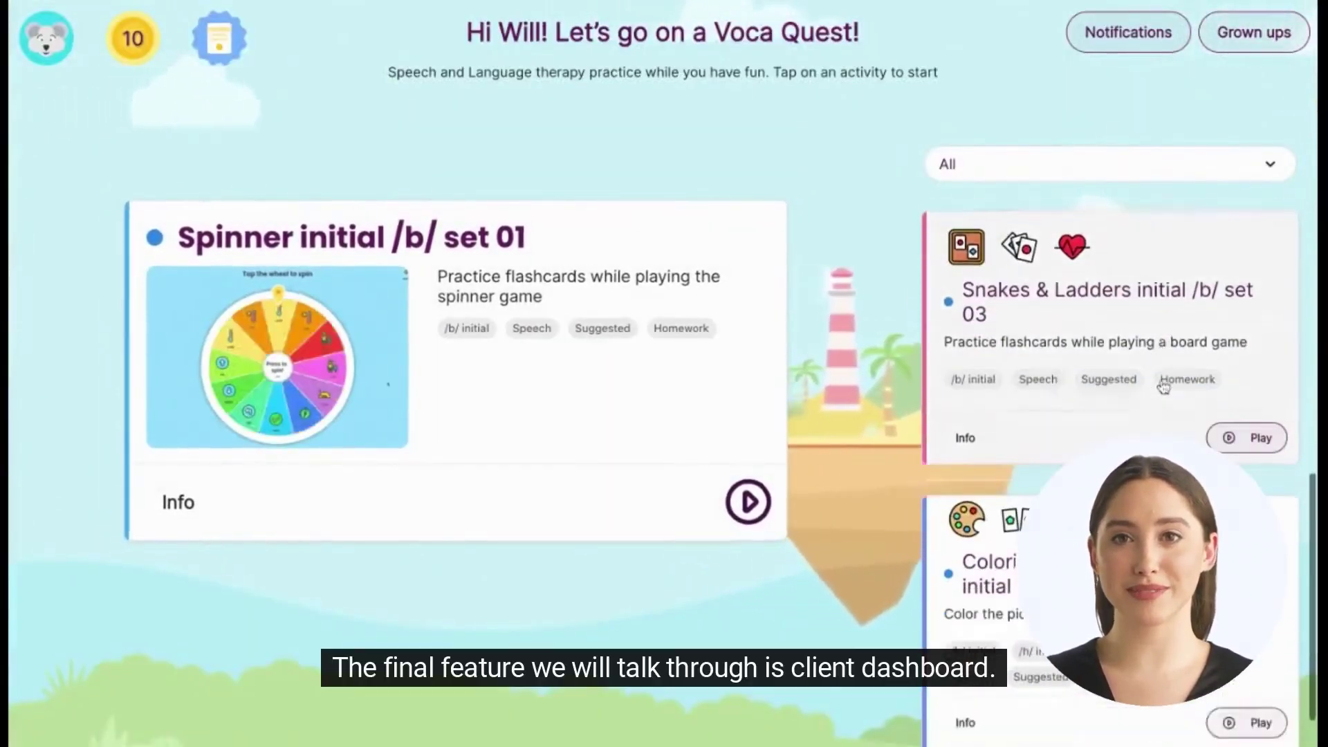
{"action": "scroll", "coordinate": [1159, 385], "scroll_direction": "up", "scroll_amount": 4}
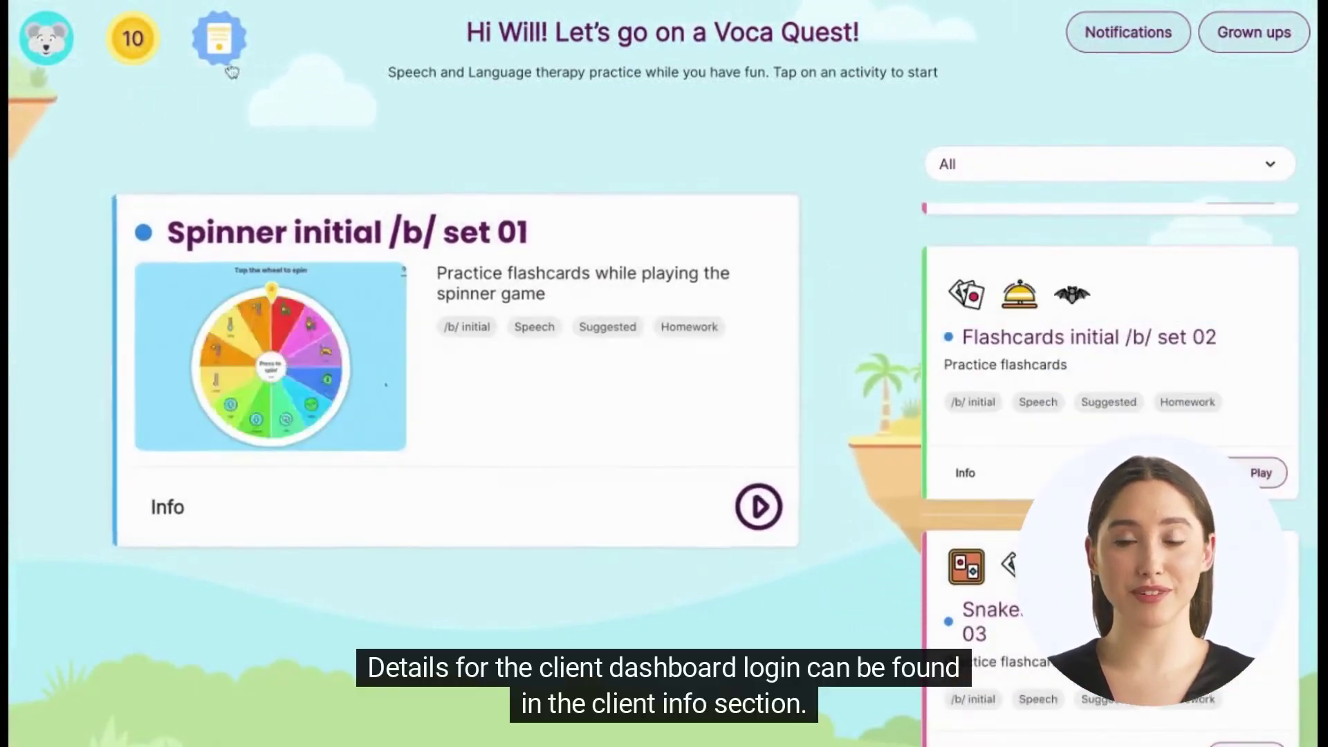
{"action": "left_click", "coordinate": [42, 52]}
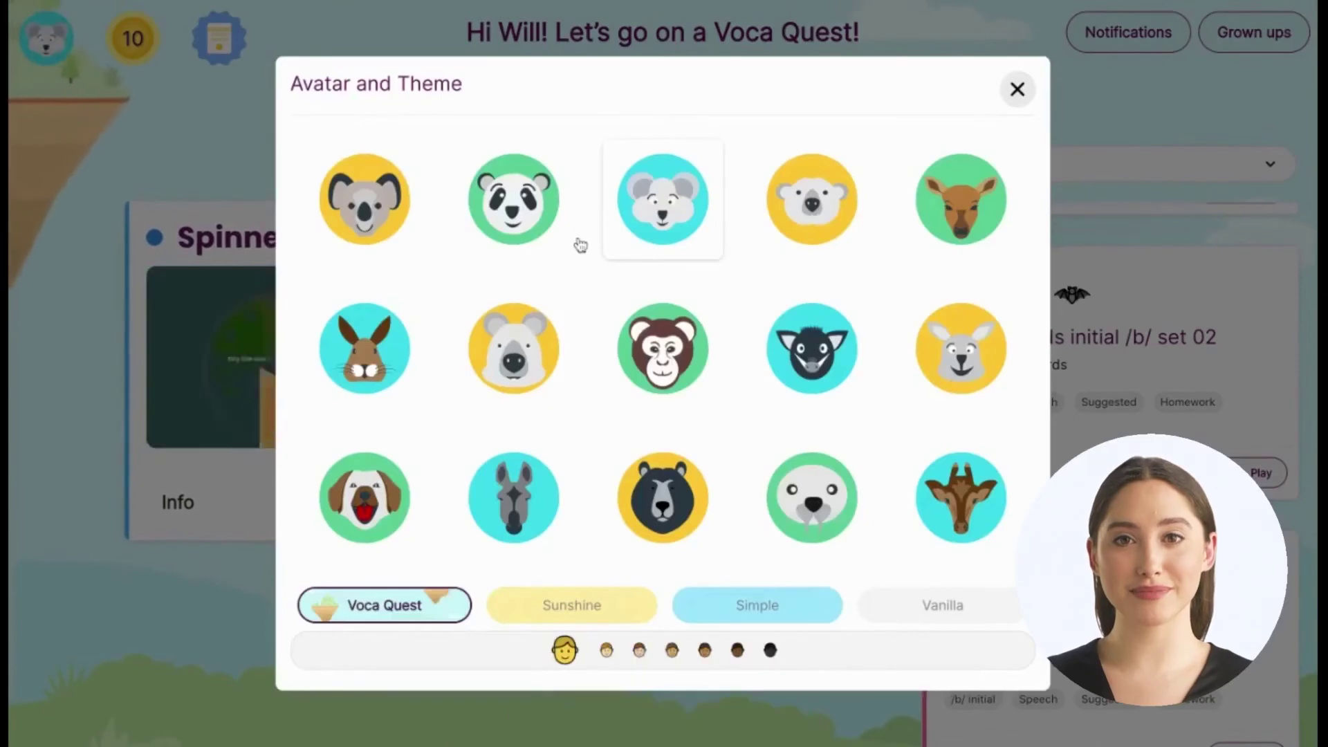
{"action": "scroll", "coordinate": [737, 367], "scroll_direction": "down", "scroll_amount": 2}
{"action": "scroll", "coordinate": [720, 387], "scroll_direction": "up", "scroll_amount": 2}
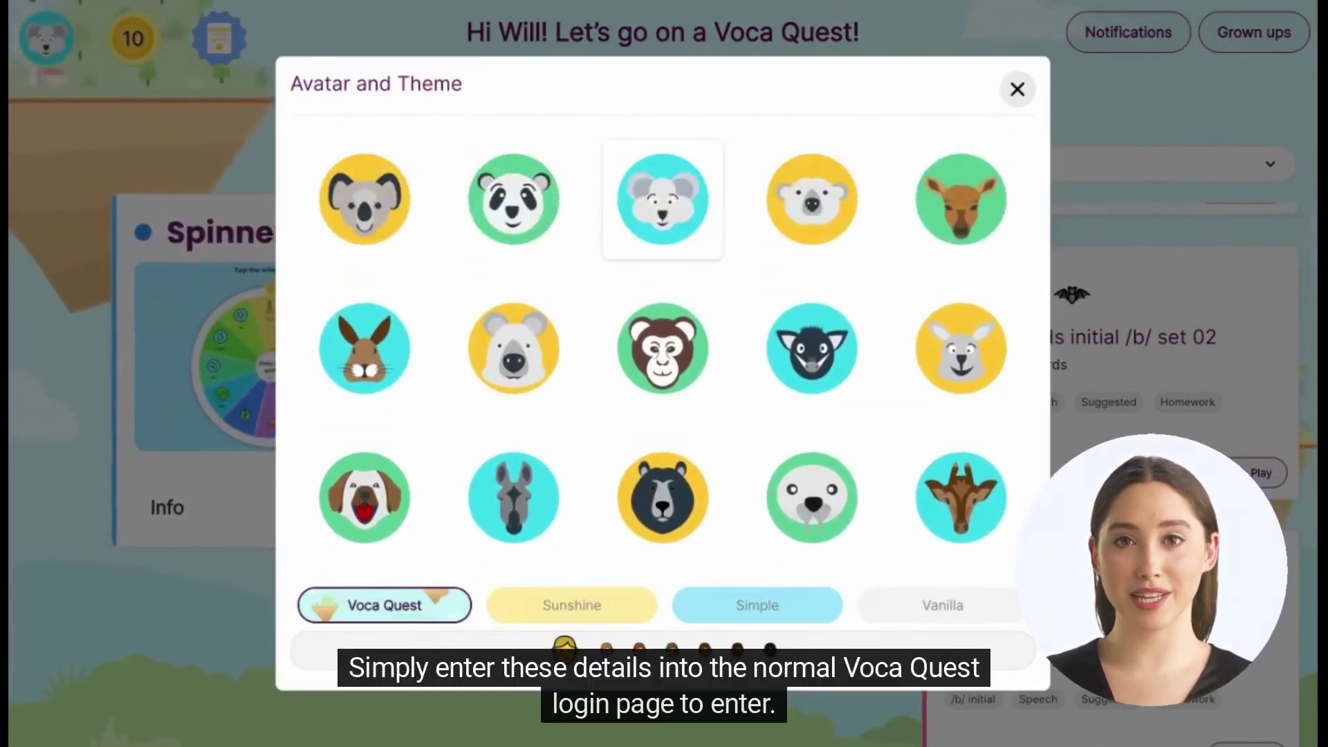
{"action": "left_click", "coordinate": [1017, 93]}
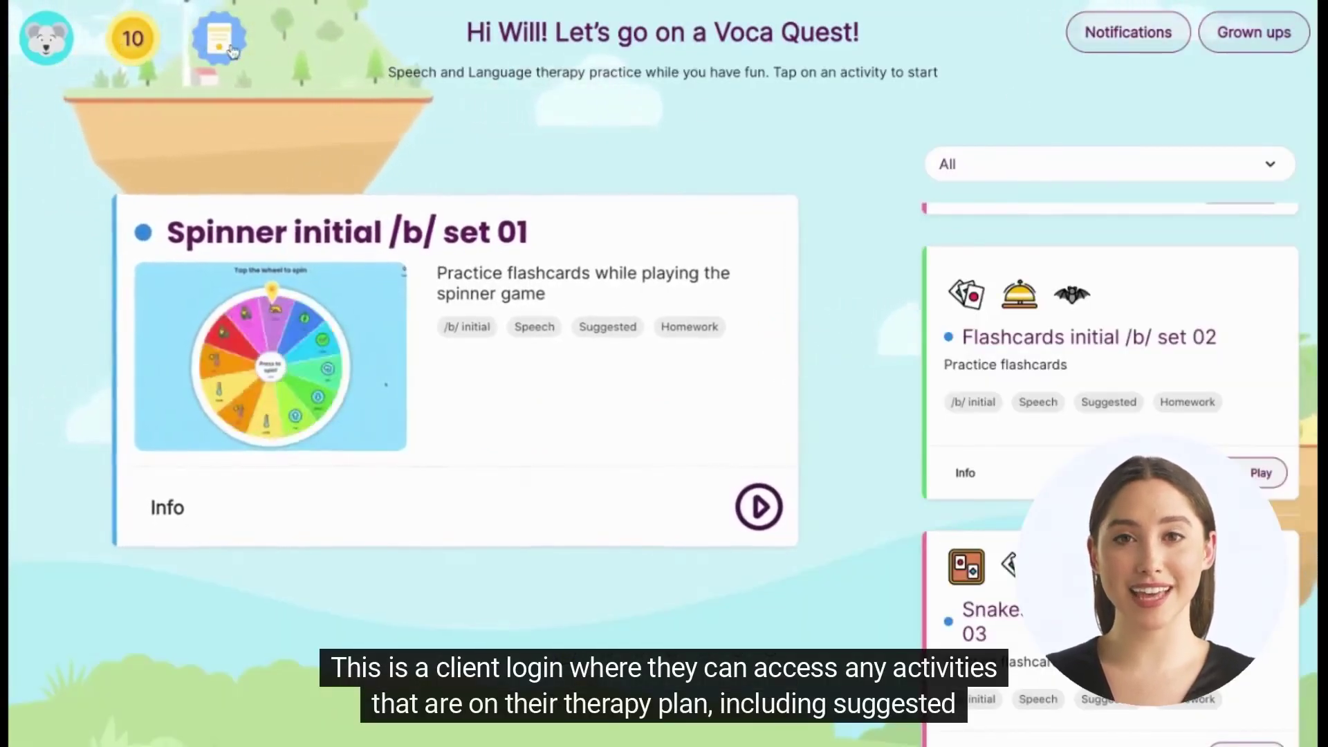
{"action": "left_click", "coordinate": [1261, 39]}
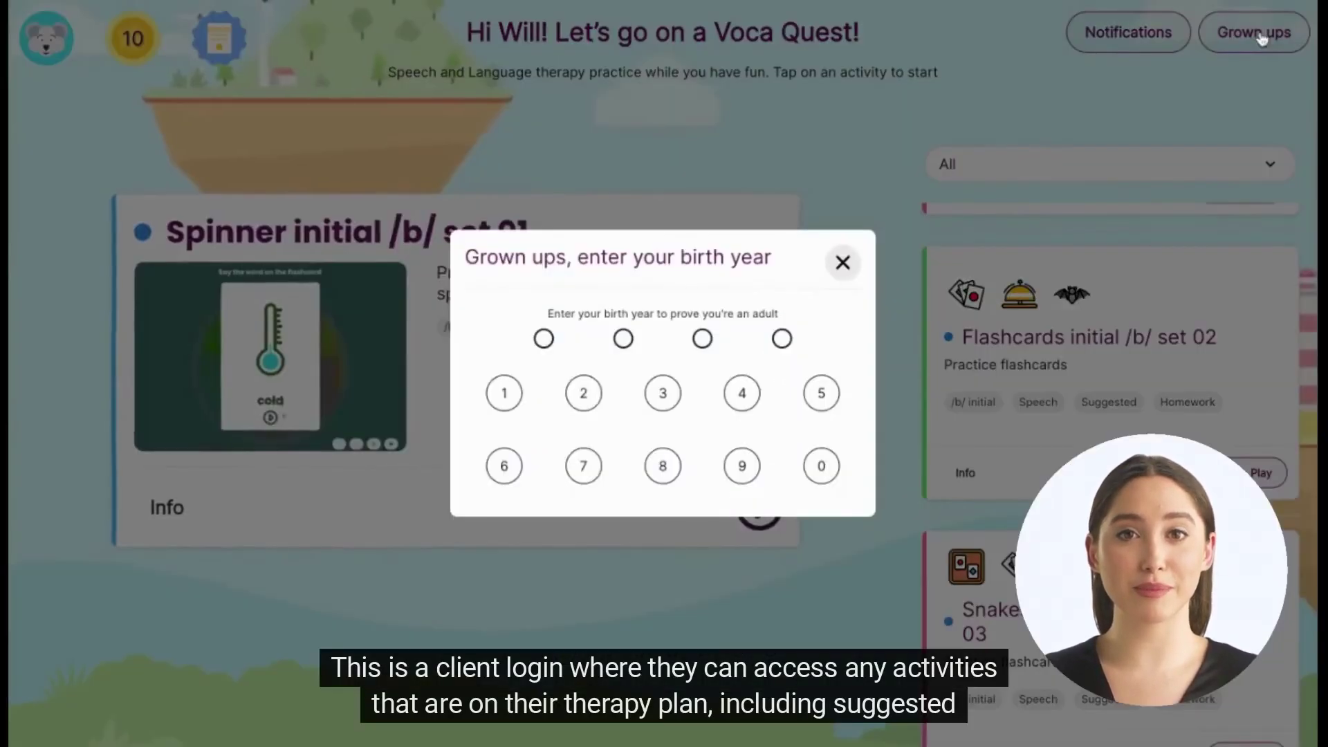
Unlock Grown ups by entering a four-digit birth year on the keypad.
{"action": "left_click", "coordinate": [584, 393]}
{"action": "left_click", "coordinate": [816, 469]}
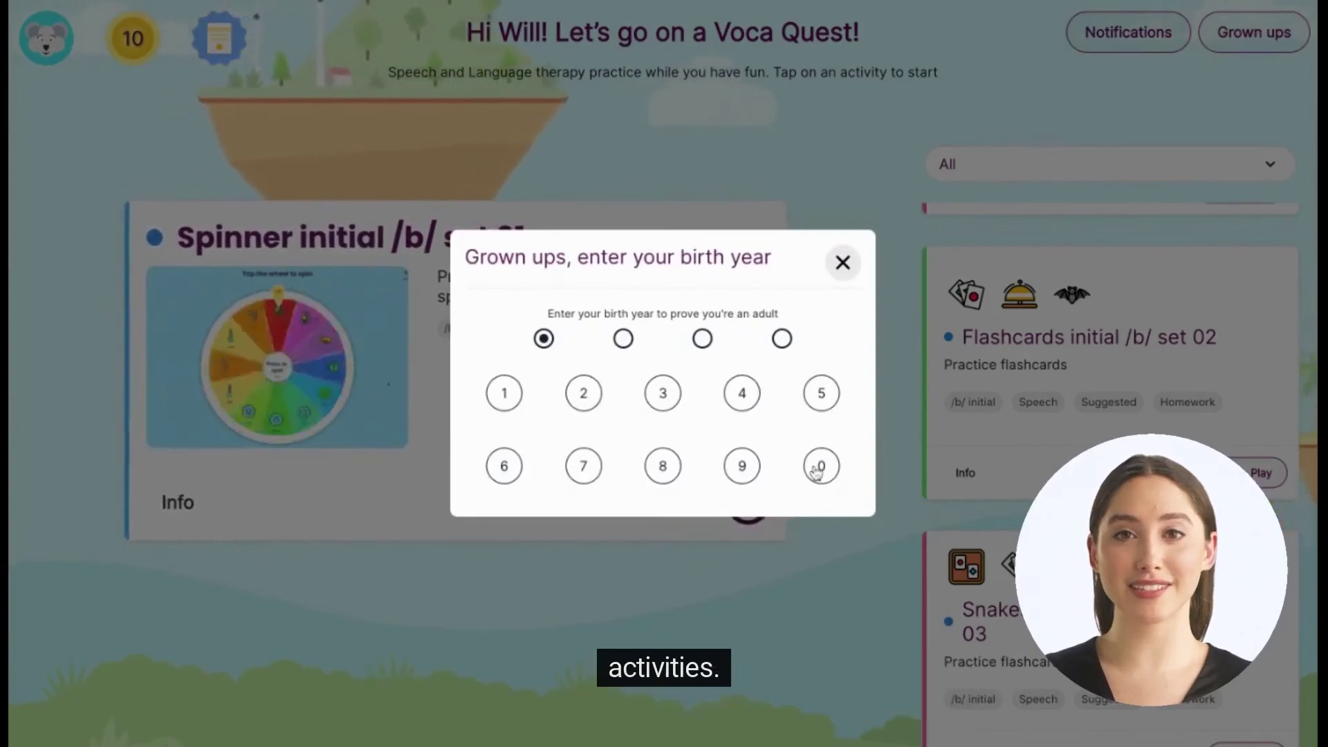
{"action": "left_click", "coordinate": [816, 469]}
{"action": "left_click", "coordinate": [816, 469]}
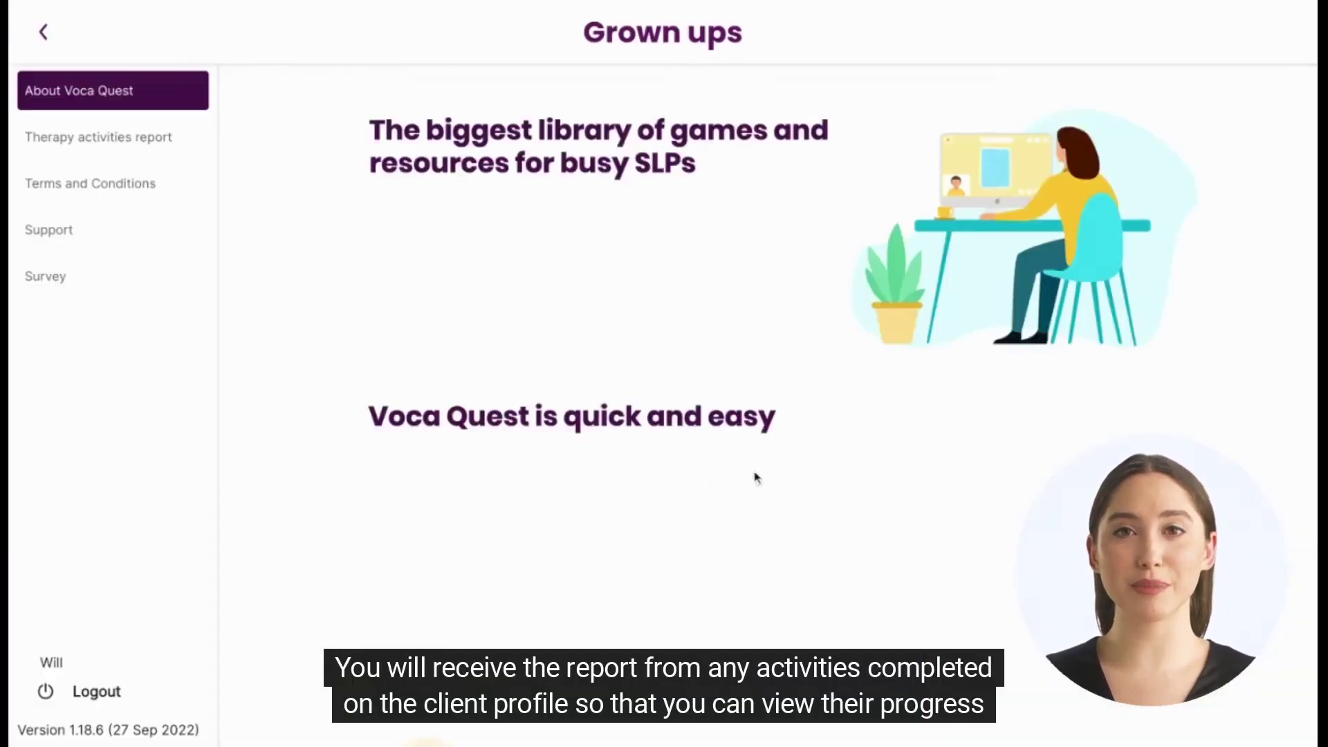
Review the therapy report, terms, support, survey and About pages, then return to the client dashboard.
{"action": "left_click", "coordinate": [129, 148]}
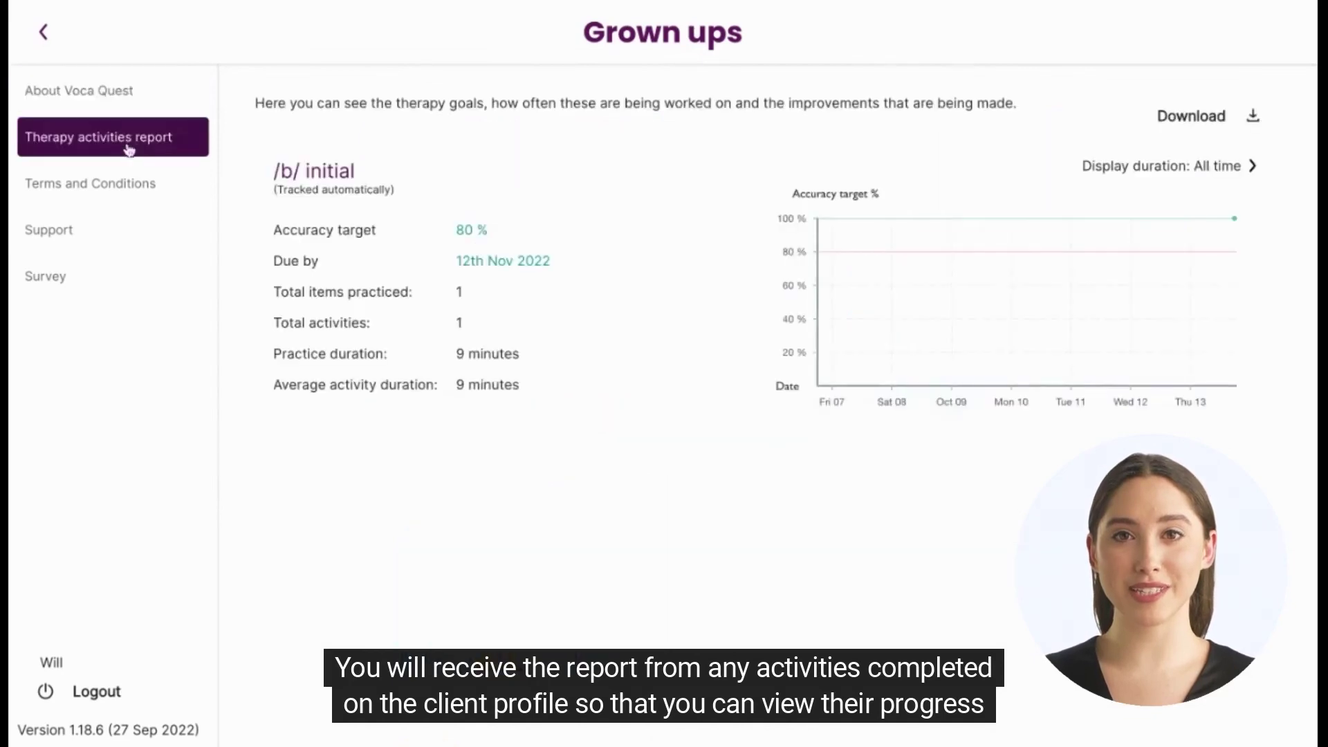
{"action": "left_click", "coordinate": [130, 192]}
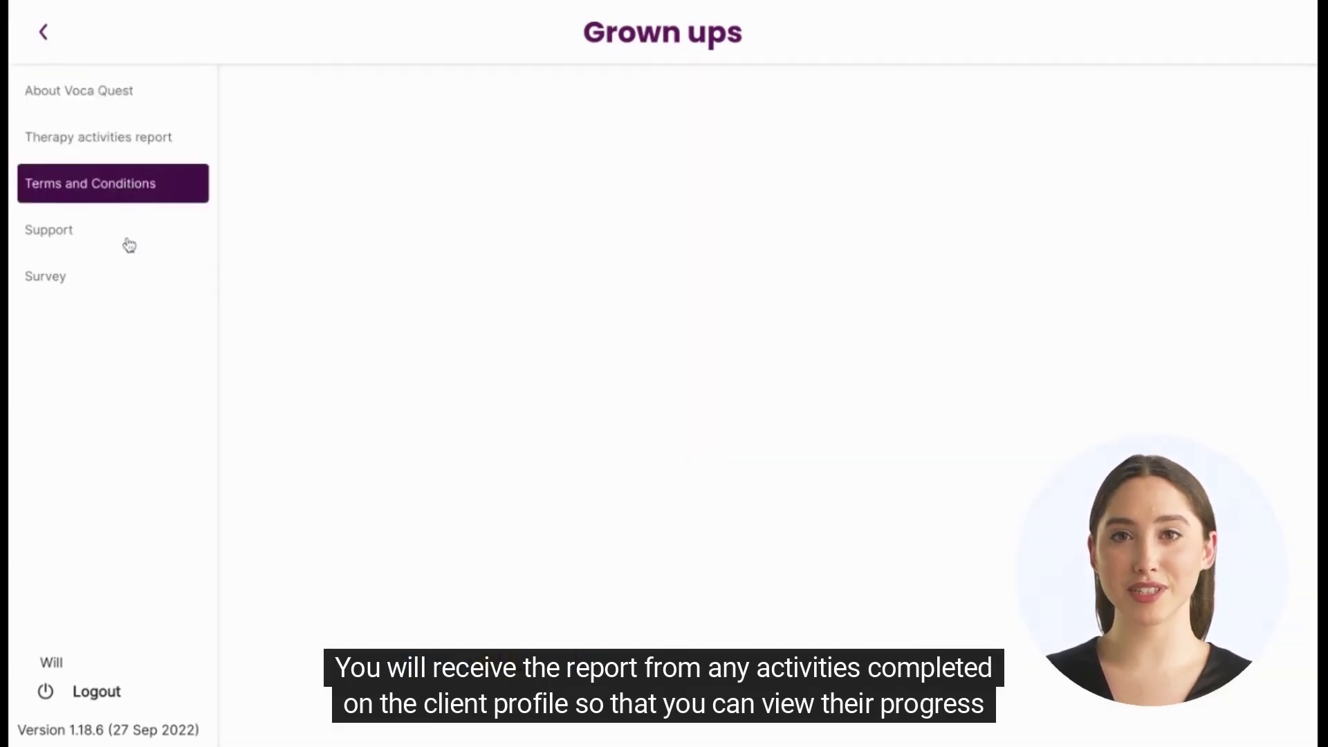
{"action": "left_click", "coordinate": [129, 244]}
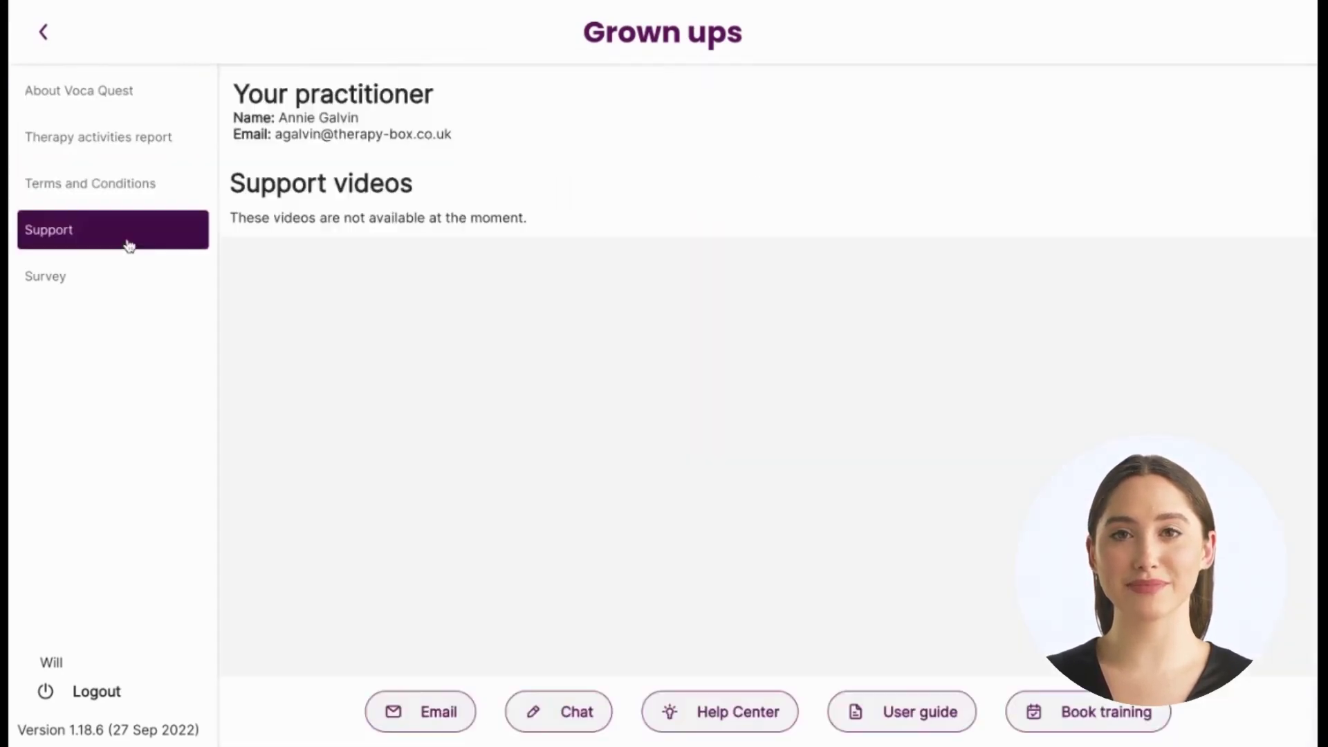
{"action": "left_click", "coordinate": [121, 280]}
{"action": "left_click", "coordinate": [123, 93]}
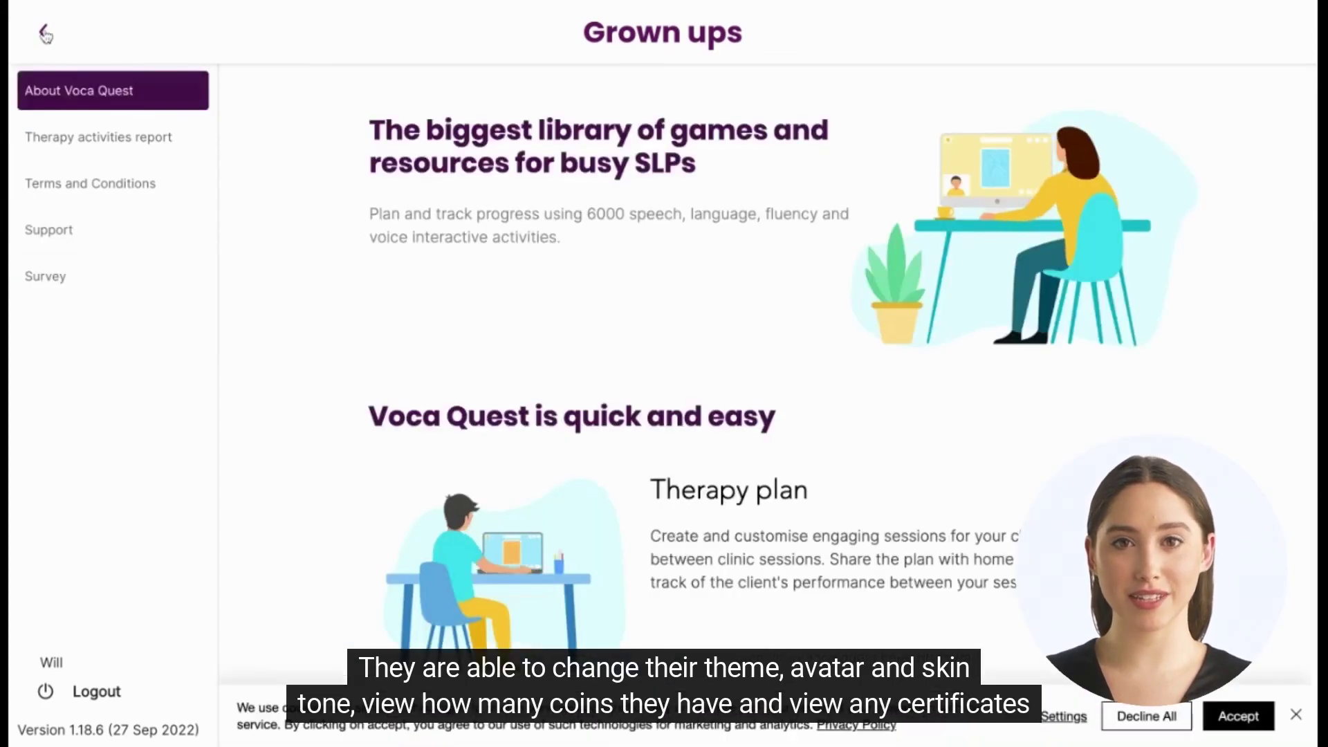
{"action": "left_click", "coordinate": [44, 33]}
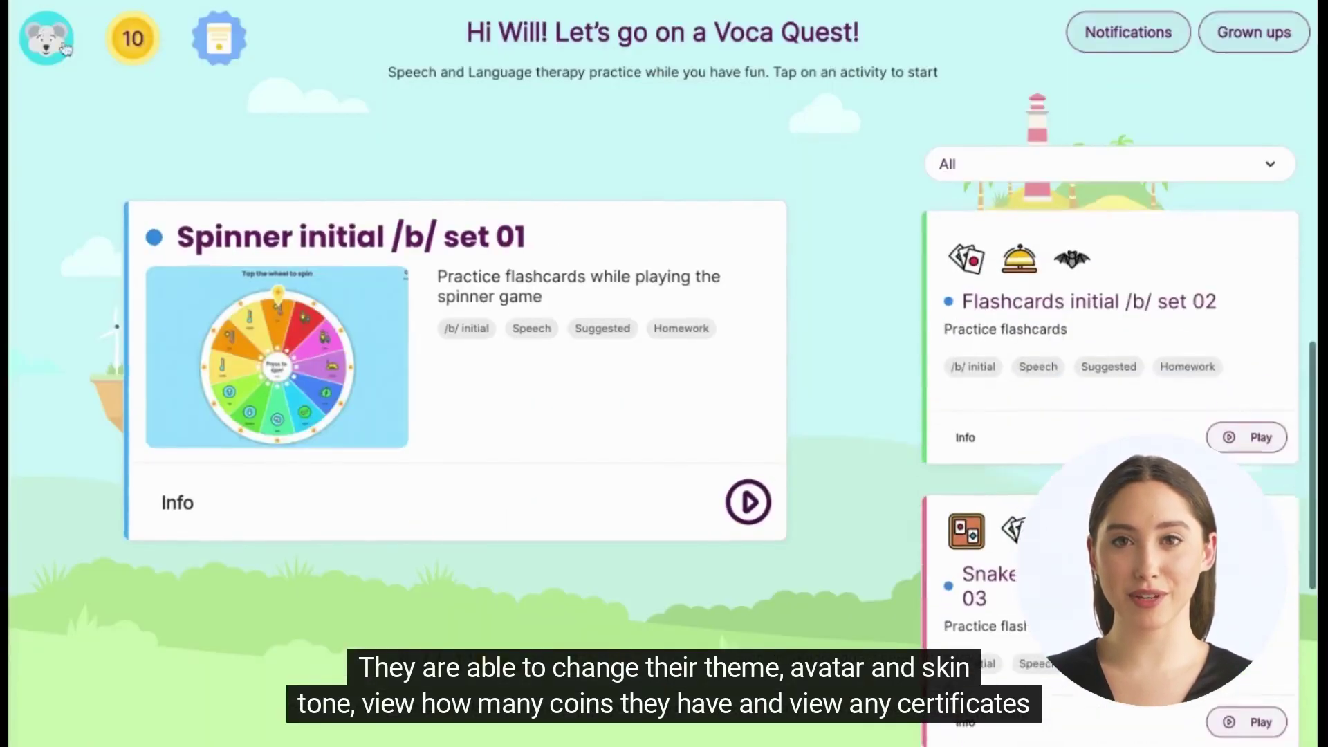